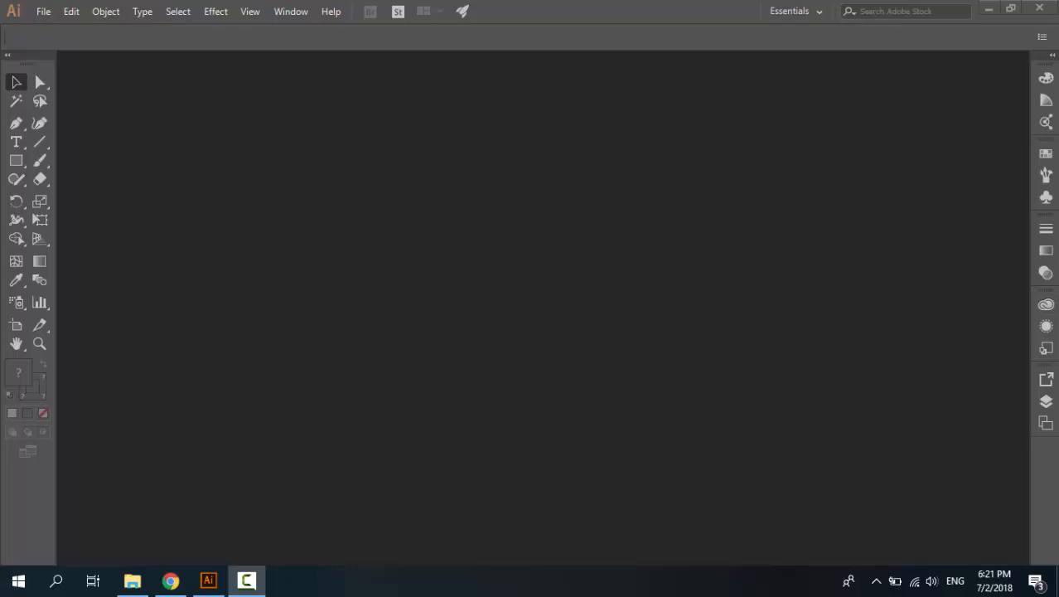
# Create a new 640 x 98 document measured in points, with landscape orientation and RGB Color mode
pyautogui.click(45, 12)
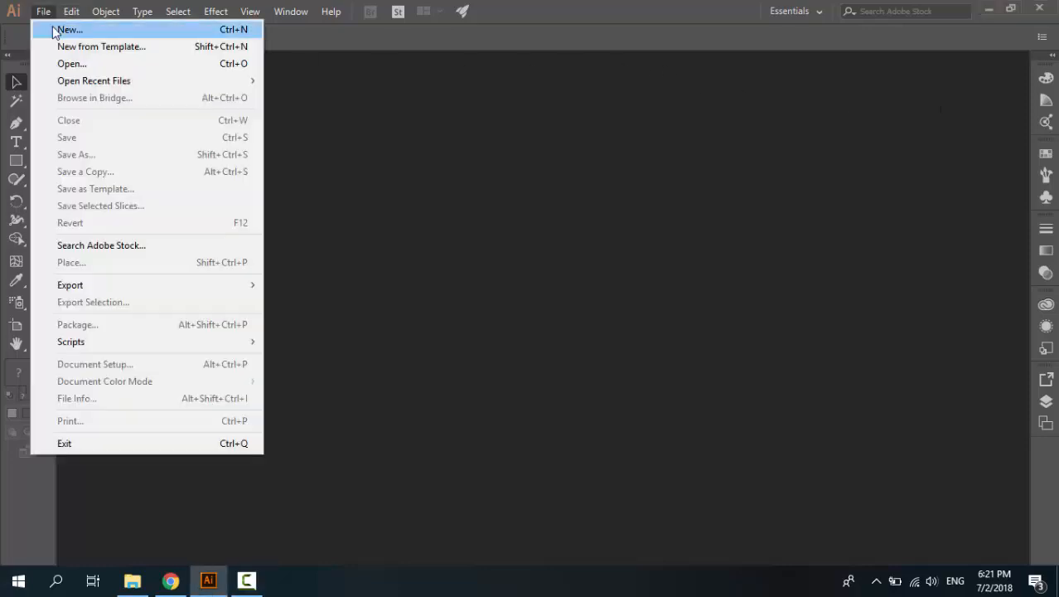
pyautogui.click(105, 31)
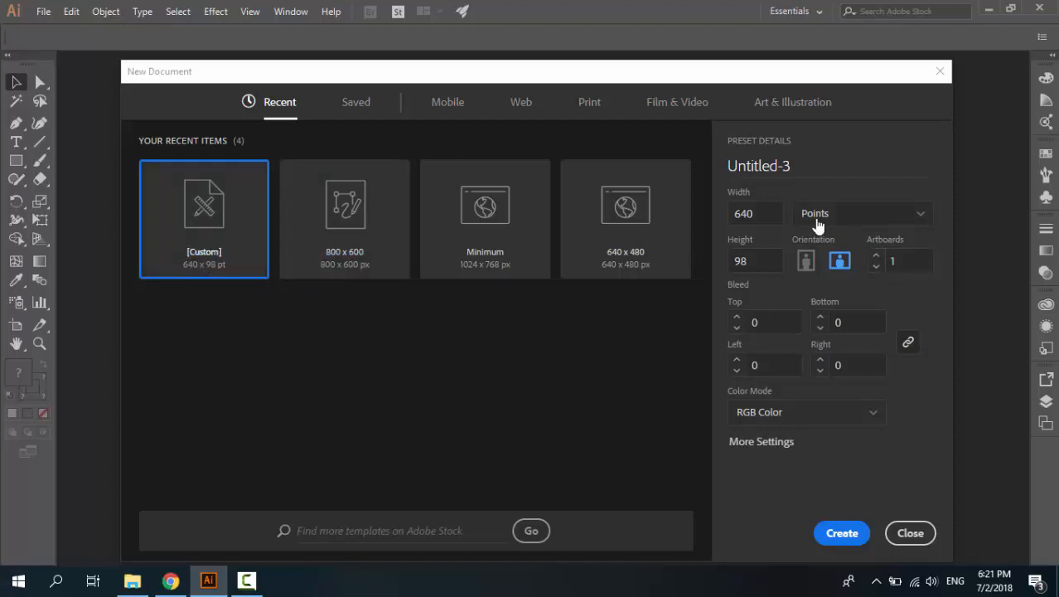
pyautogui.click(824, 218)
pyautogui.click(829, 237)
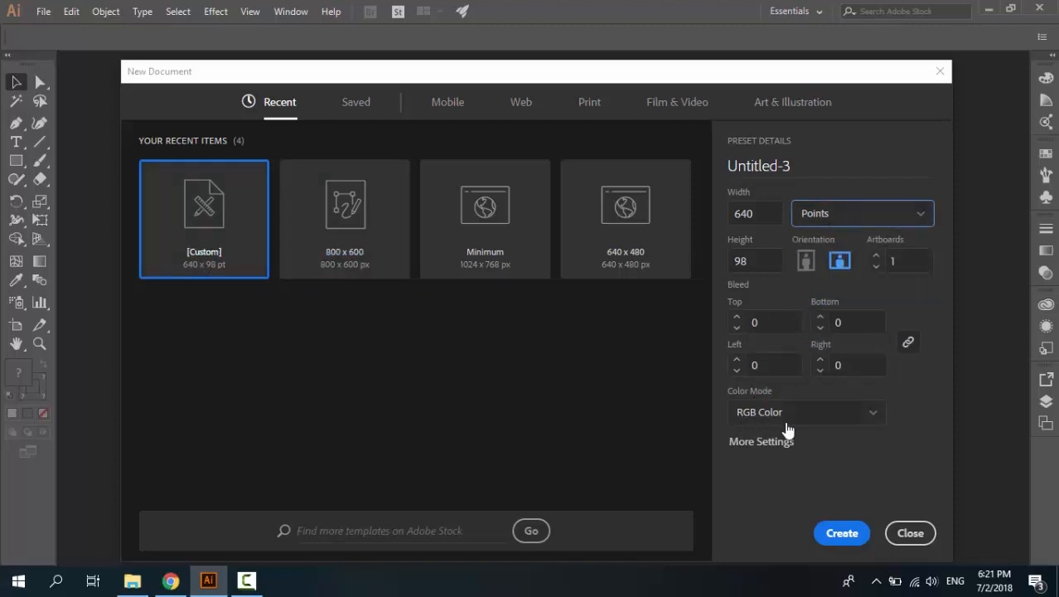
pyautogui.click(840, 531)
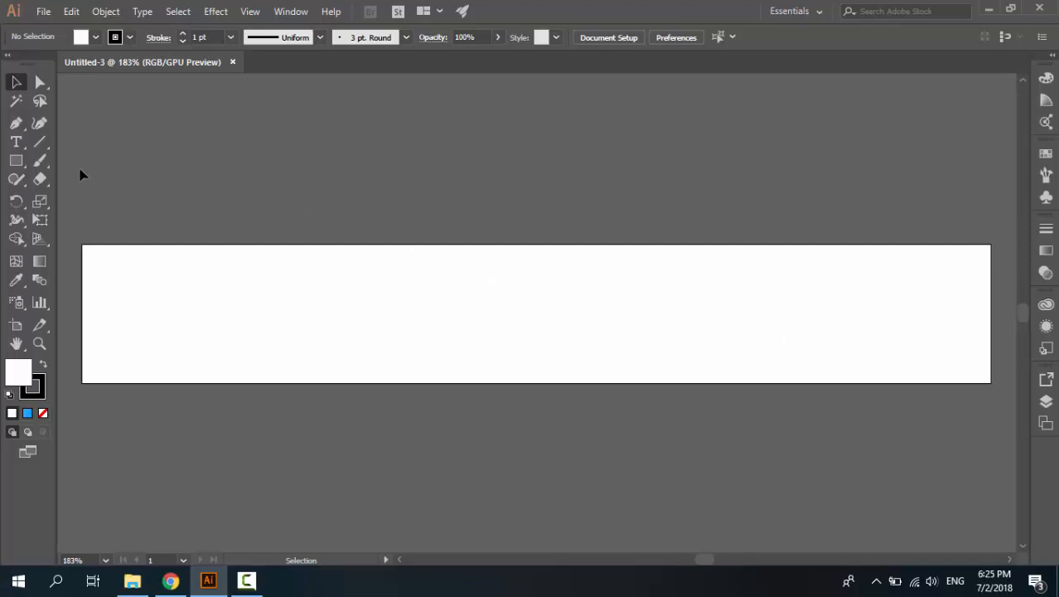
# Switch to the Ellipse tool and set the fill to none and the stroke to medium gray
pyautogui.click(18, 162)
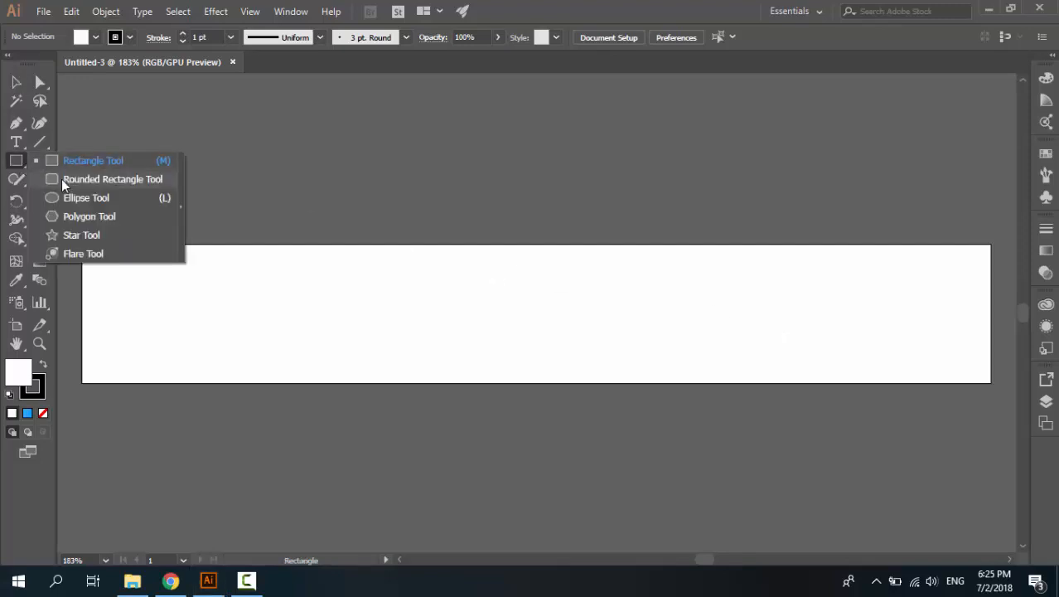
pyautogui.click(83, 198)
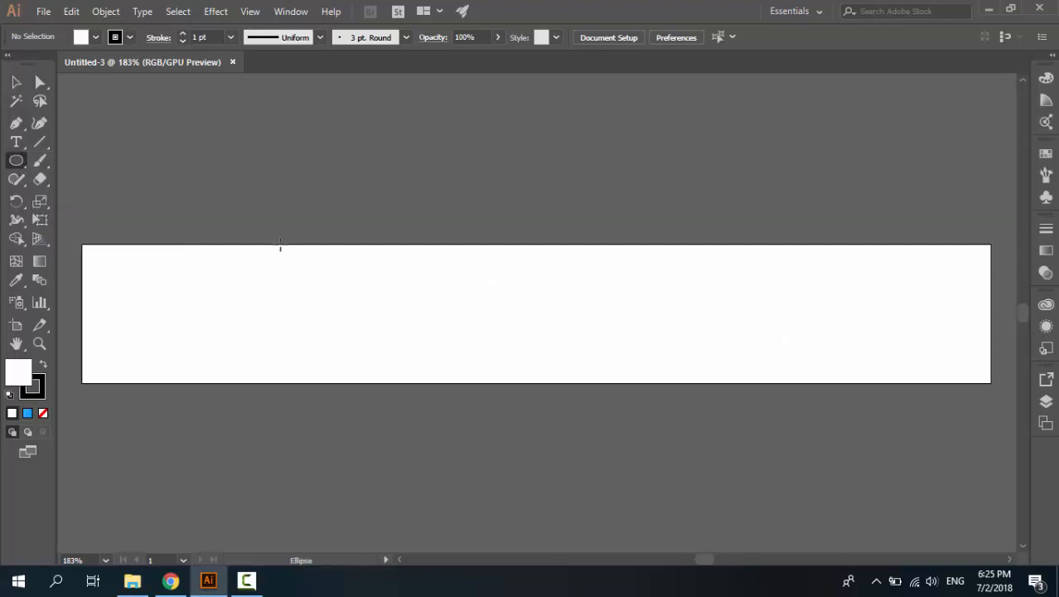
pyautogui.click(87, 43)
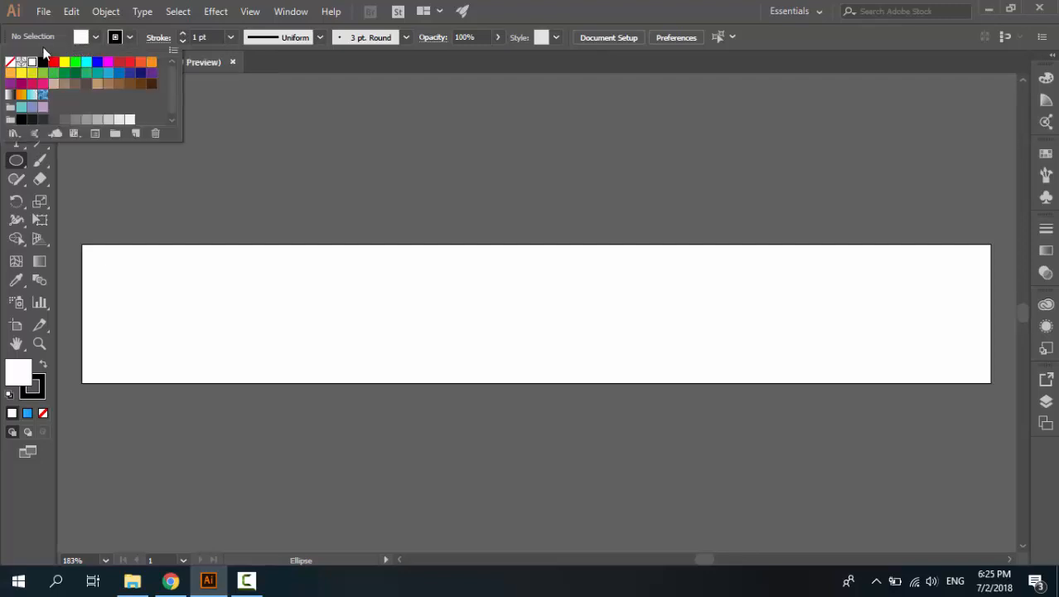
pyautogui.click(10, 62)
pyautogui.click(117, 39)
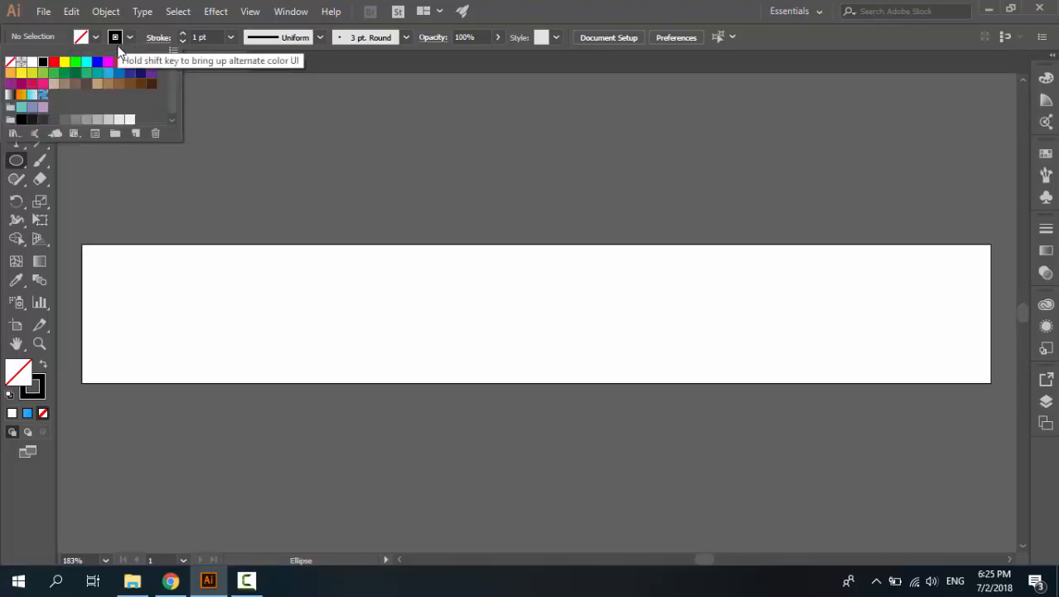
pyautogui.click(87, 122)
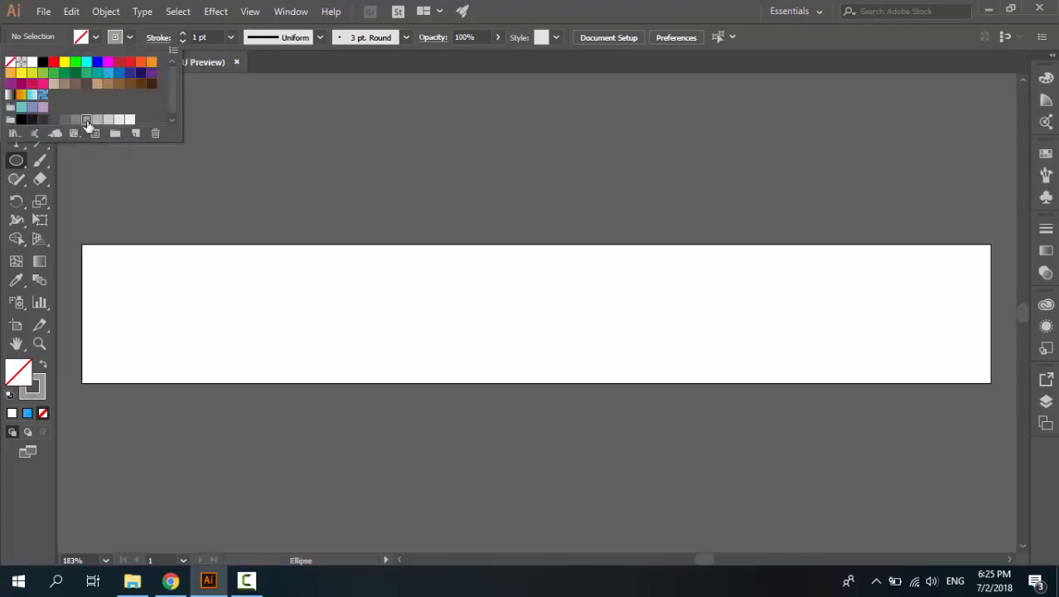
# Add a circle 14 pt wide and 14 pt high and center it on the artboard
pyautogui.click(506, 320)
pyautogui.click(511, 317)
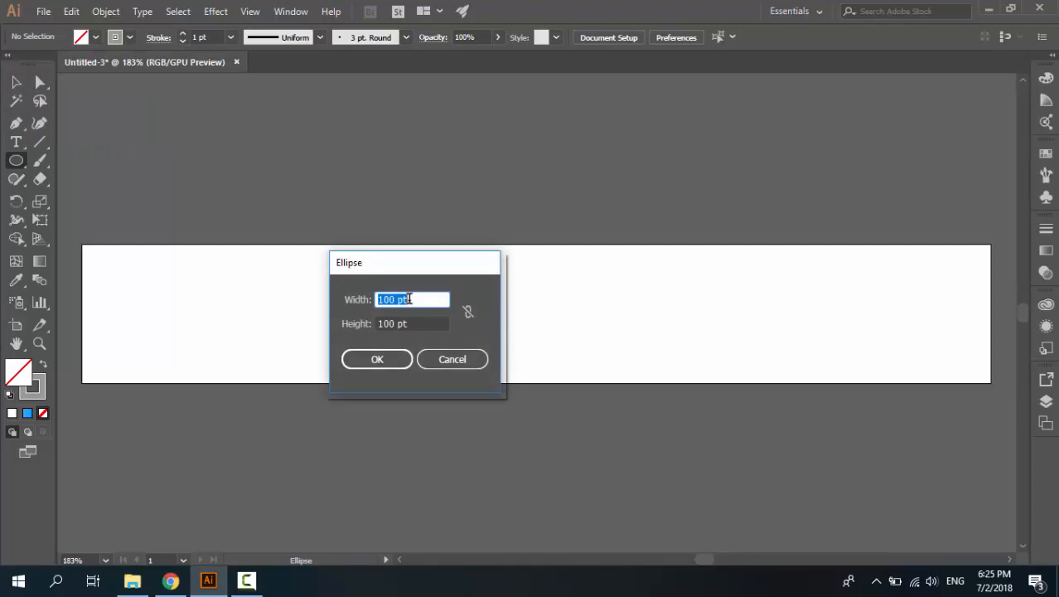
pyautogui.write('14')
pyautogui.press('Tab')
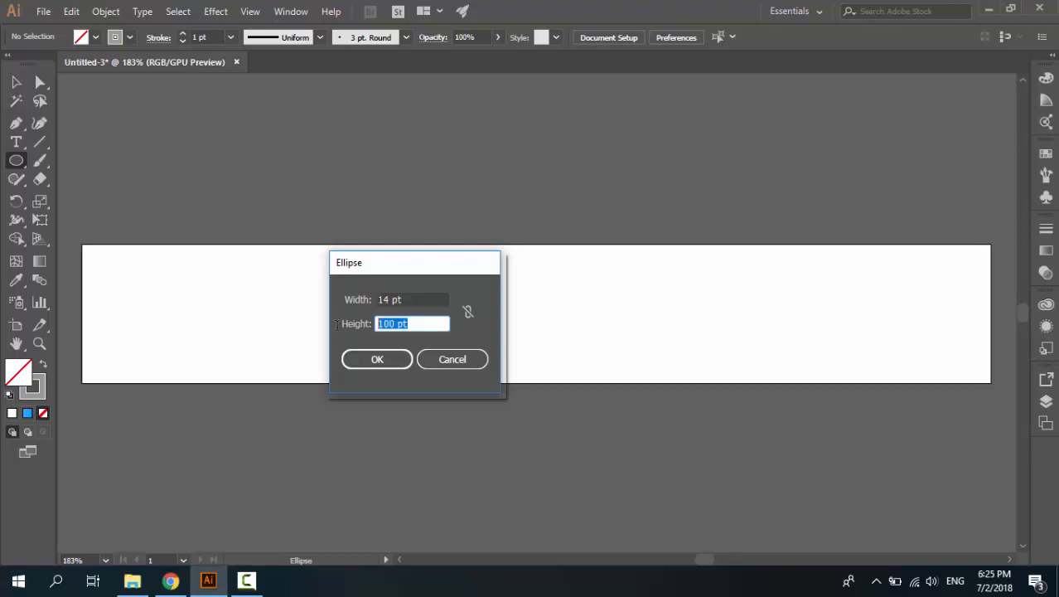
pyautogui.write('14')
pyautogui.click(391, 358)
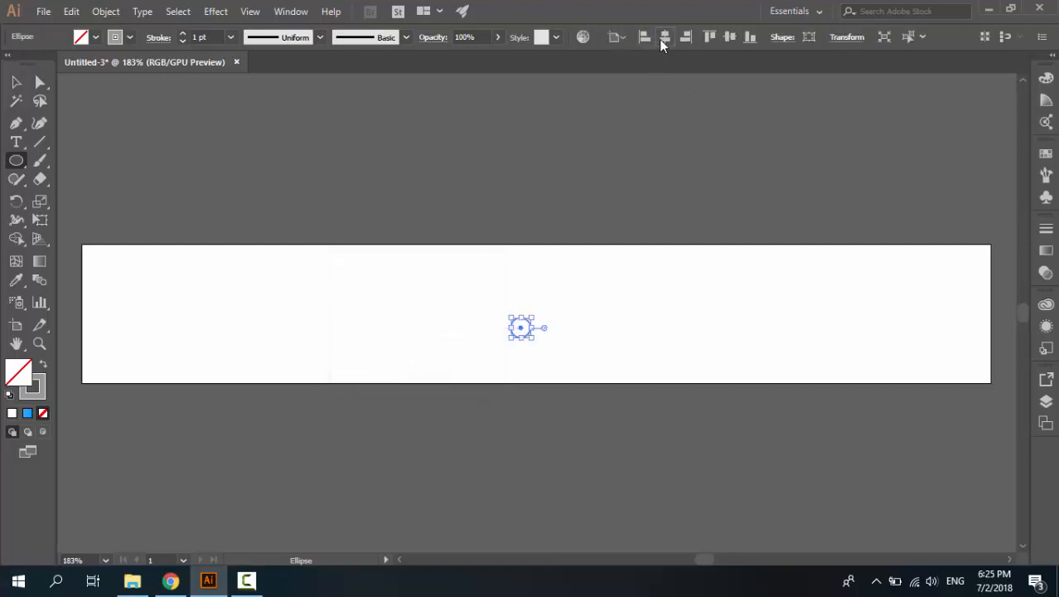
pyautogui.hotkey('shift', 'Right')
pyautogui.hotkey('shift', 'Up')
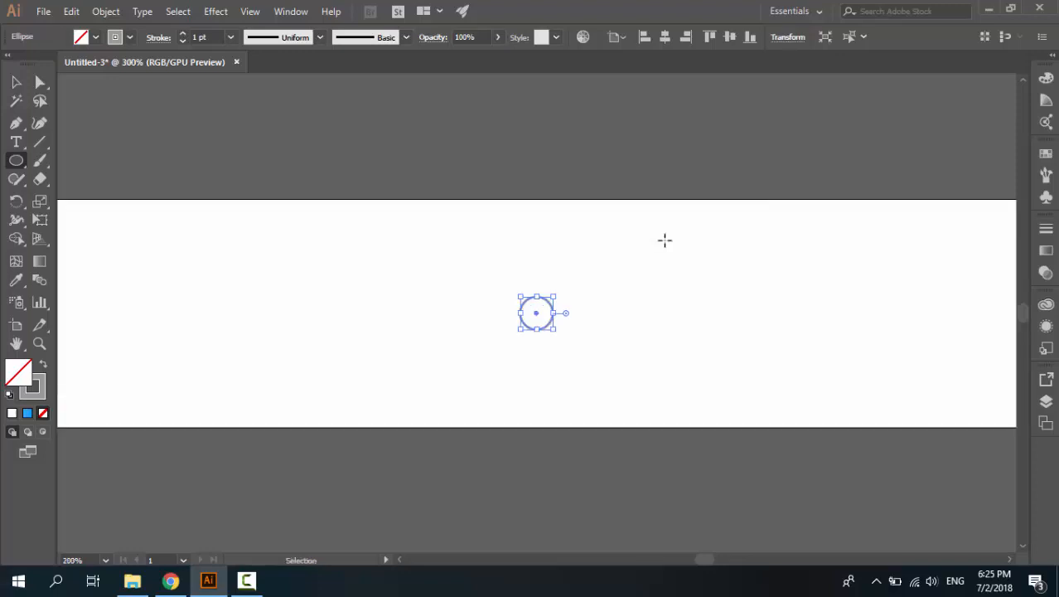
# Add a second circle of 40 x 40 pt and center it vertically and horizontally on the artboard around the small one
pyautogui.hotkey('ctrl', '+')
pyautogui.hotkey('ctrl', '+')
pyautogui.hotkey('ctrl', '+')
pyautogui.hotkey('ctrl', '+')
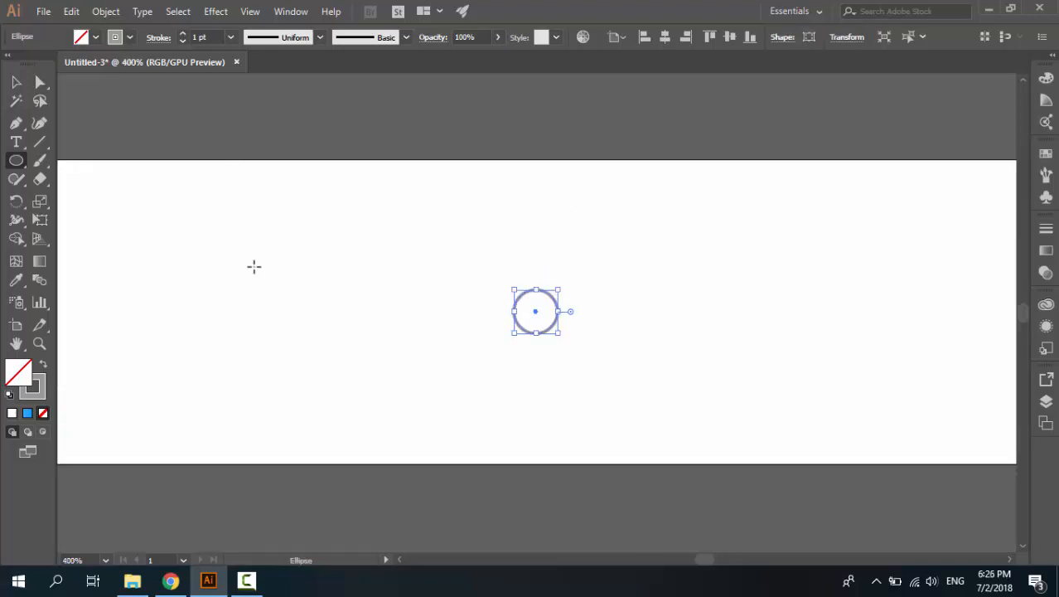
pyautogui.click(256, 267)
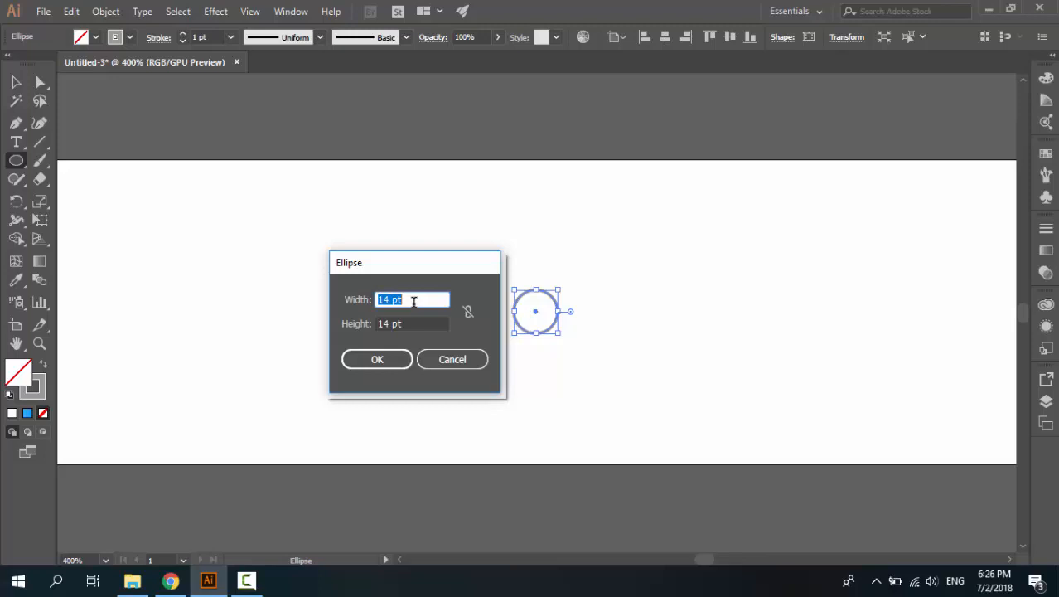
pyautogui.write('40')
pyautogui.press('Tab')
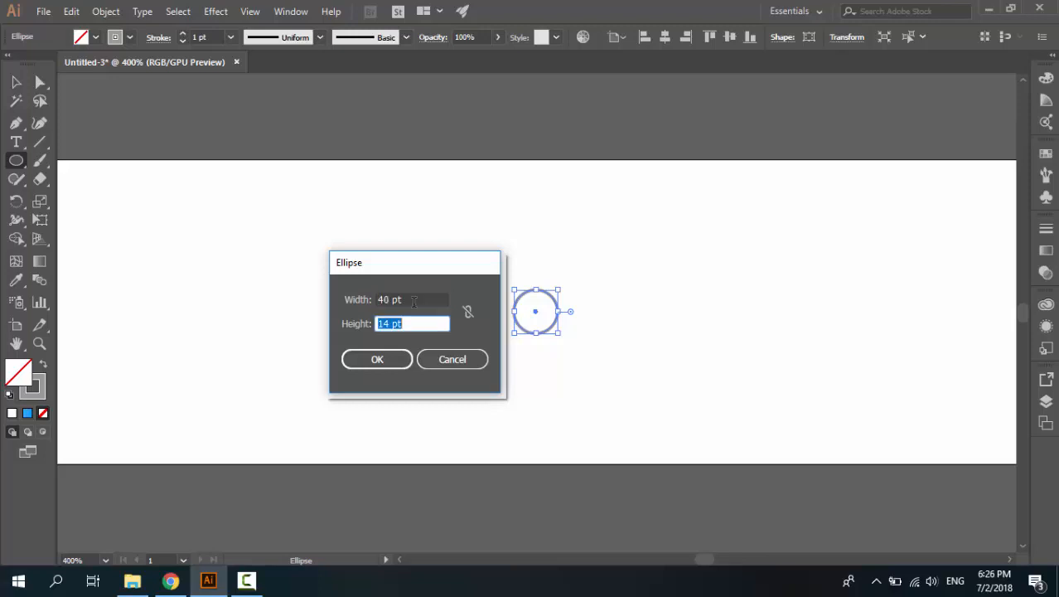
pyautogui.write('40')
pyautogui.click(384, 362)
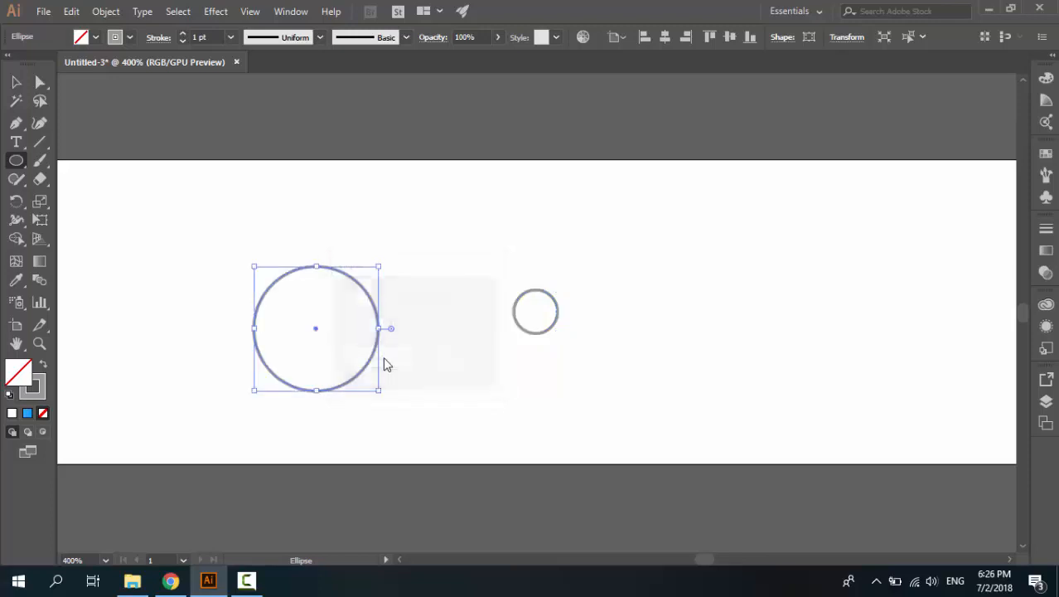
pyautogui.click(729, 37)
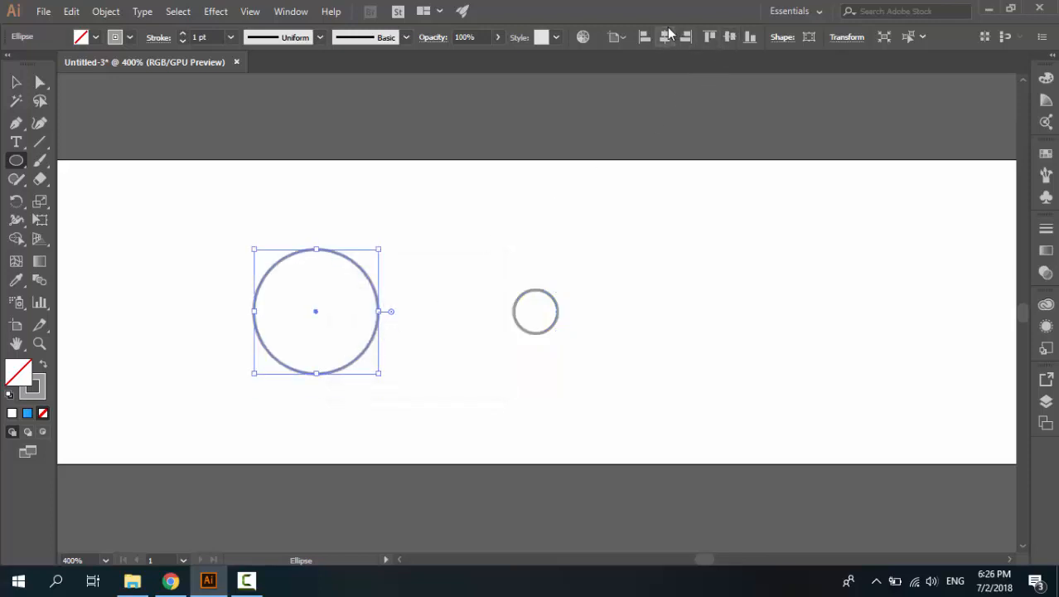
pyautogui.click(666, 36)
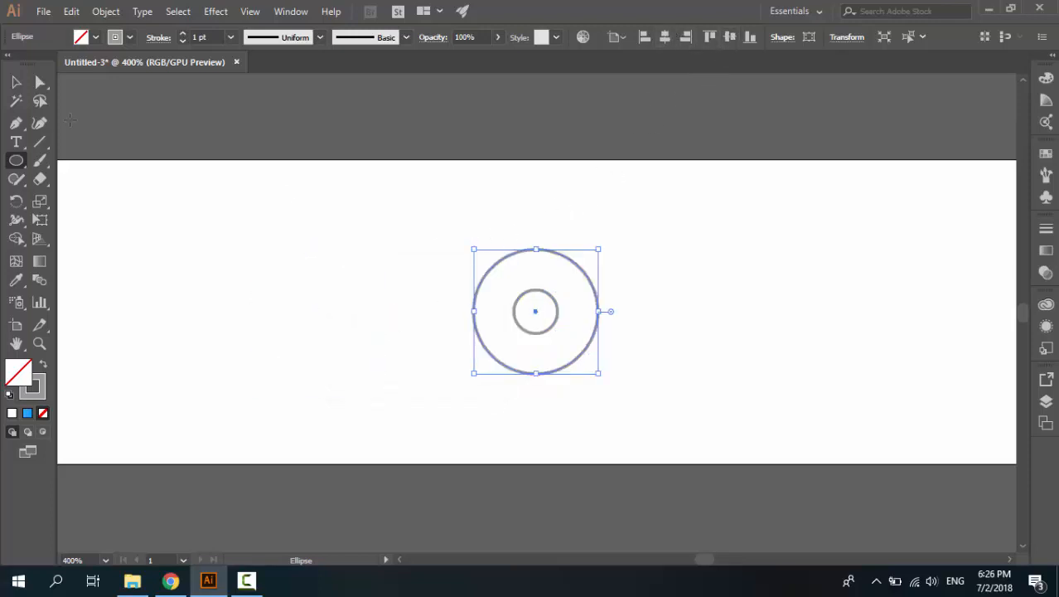
# Select both circles, set their stroke weight to 2 pt and deselect them
pyautogui.click(16, 82)
pyautogui.click(524, 266)
pyautogui.click(534, 255)
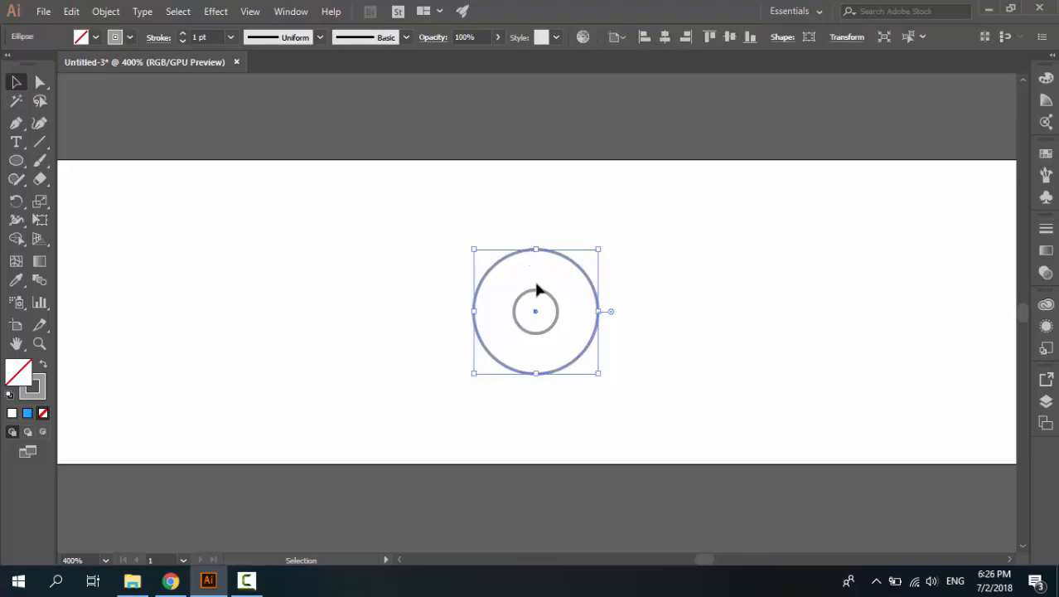
pyautogui.keyDown('shift'); pyautogui.click(529, 290); pyautogui.keyUp('shift')
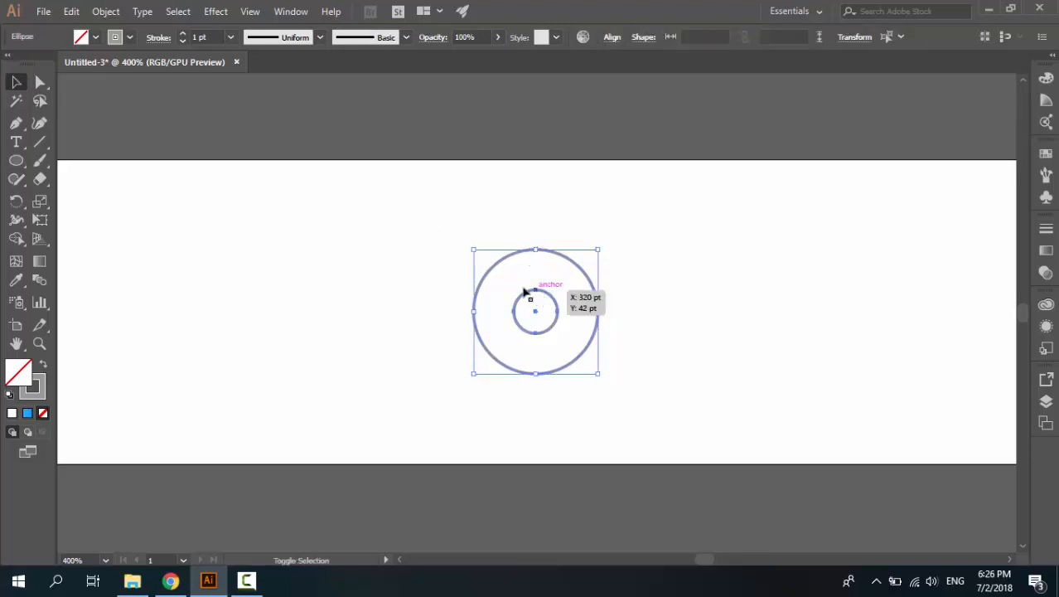
pyautogui.click(184, 33)
pyautogui.click(348, 176)
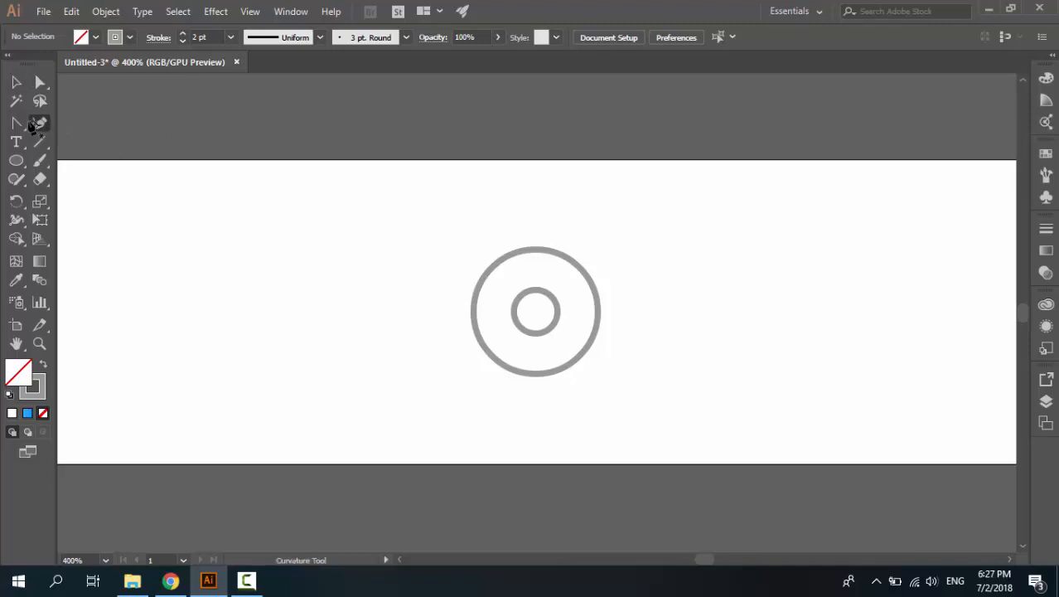
# Convert the large circle's bottom anchor into a sharp corner with the Anchor Point tool
pyautogui.click(16, 122)
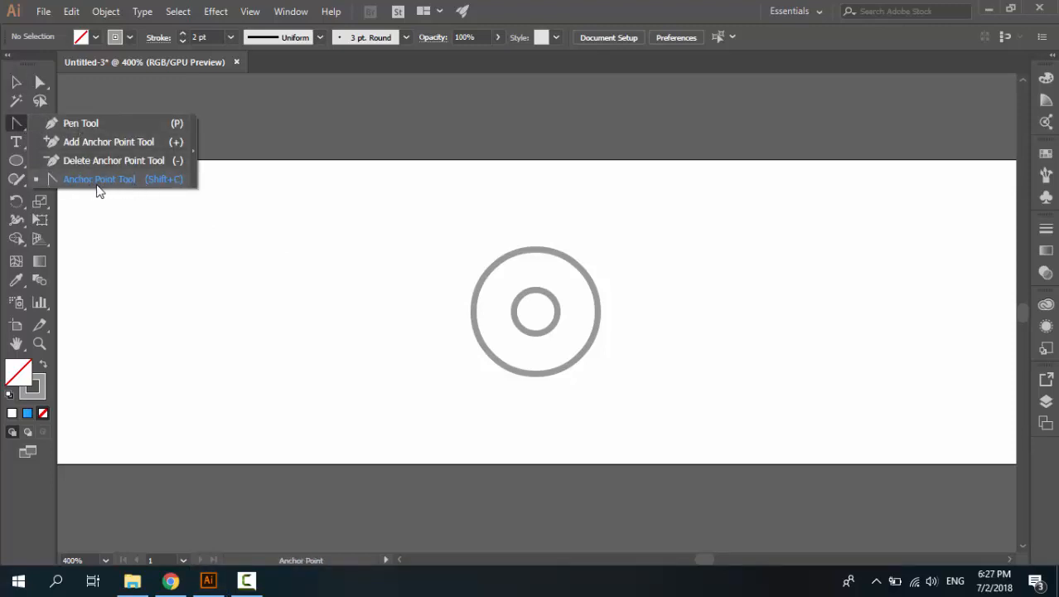
pyautogui.click(86, 184)
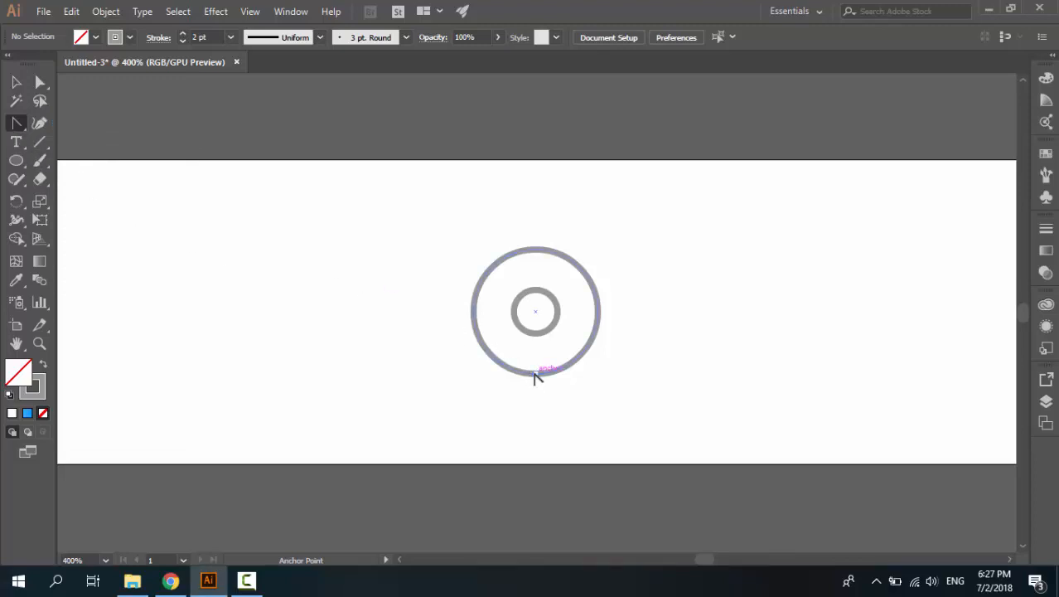
pyautogui.click(535, 375)
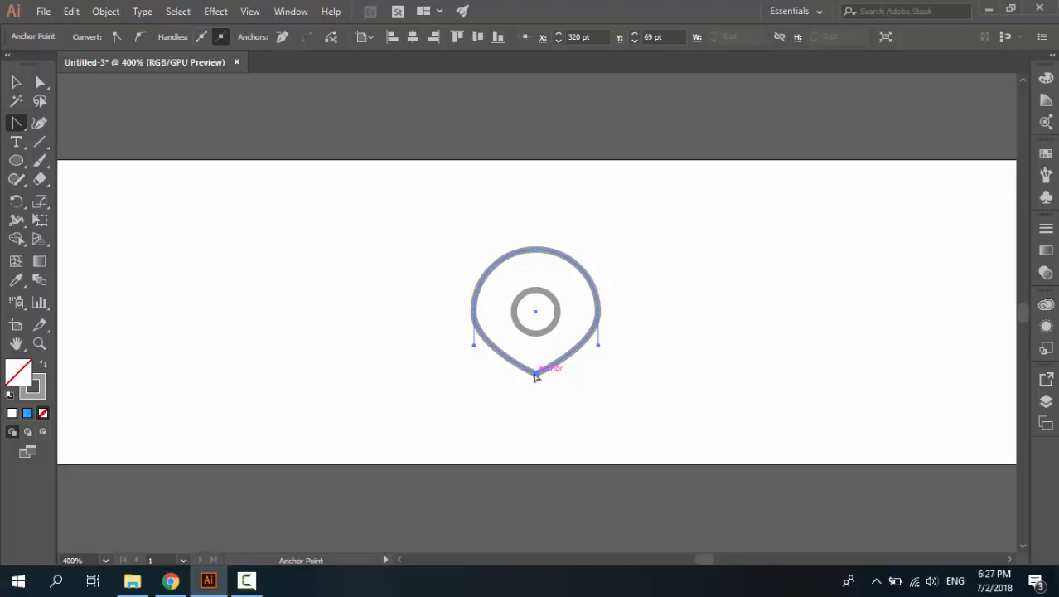
# Nudge the large shape's pointed bottom anchor straight down to Y 90 pt to form a map pin
pyautogui.press('Down')
pyautogui.press('Down')
pyautogui.press('Down')
pyautogui.press('Down')
pyautogui.press('Down')
pyautogui.press('Down')
pyautogui.press('Down')
pyautogui.press('Down')
pyautogui.press('Down')
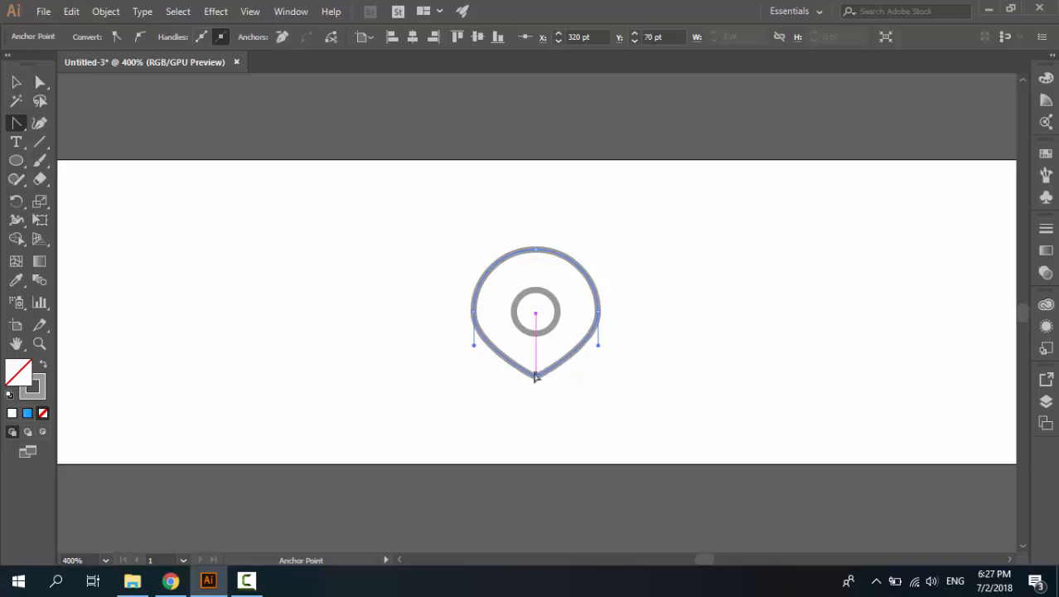
pyautogui.press('Down')
pyautogui.press('Down')
pyautogui.press('Down')
pyautogui.press('Down')
pyautogui.press('Down')
pyautogui.press('Down')
pyautogui.press('Down')
pyautogui.press('Down')
pyautogui.press('Down')
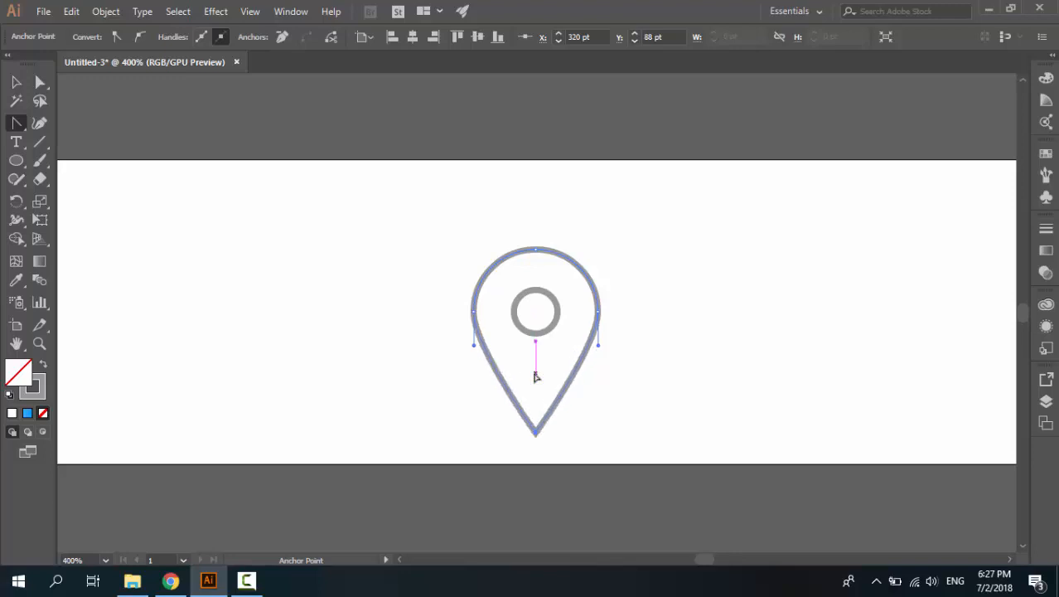
pyautogui.press('Down')
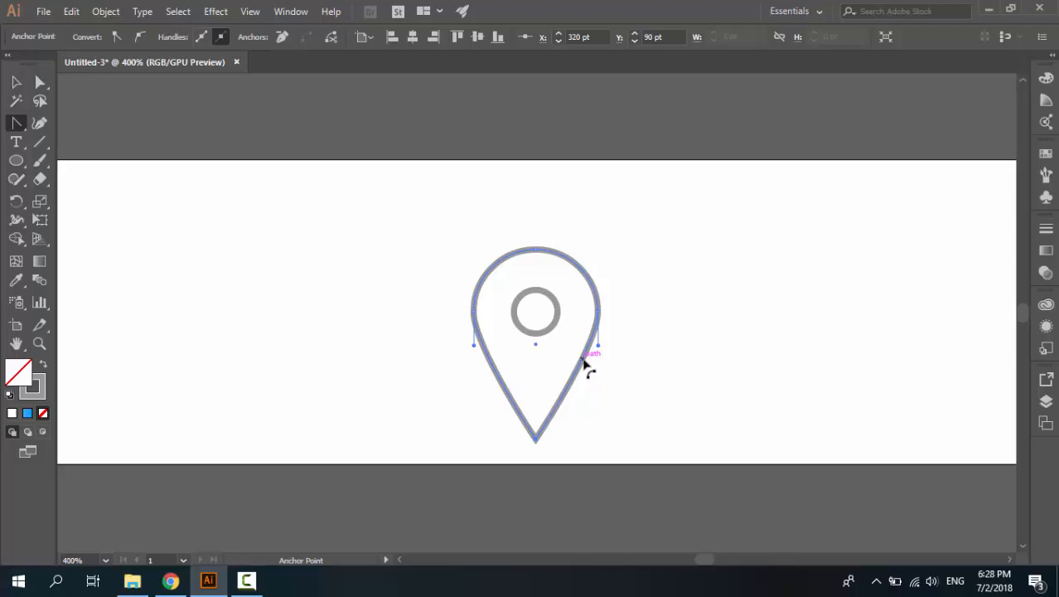
# Add an anchor point to each side of the pin outline just below its widest points, at about Y 53 pt
pyautogui.hotkey('ctrl', '+')
pyautogui.hotkey('ctrl', '+')
pyautogui.hotkey('ctrl', '+')
pyautogui.press('space')
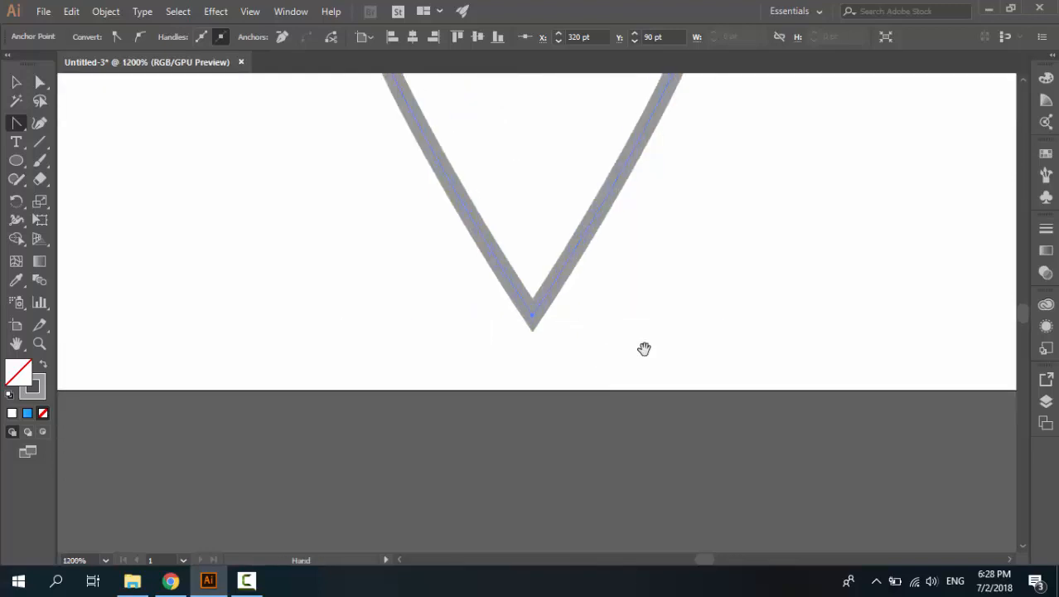
pyautogui.scroll(5, 644, 348)
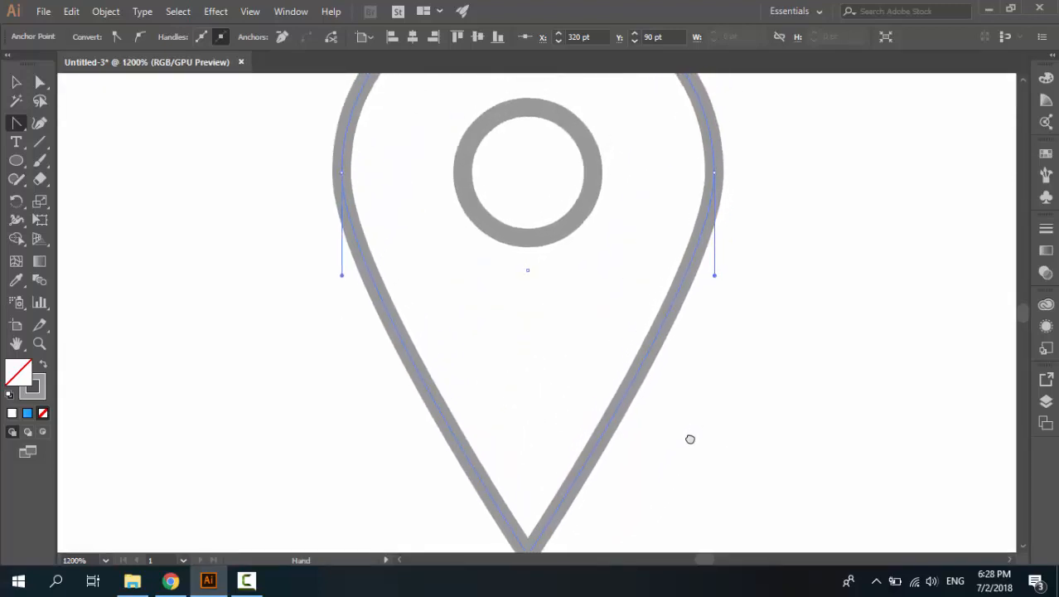
pyautogui.click(19, 124)
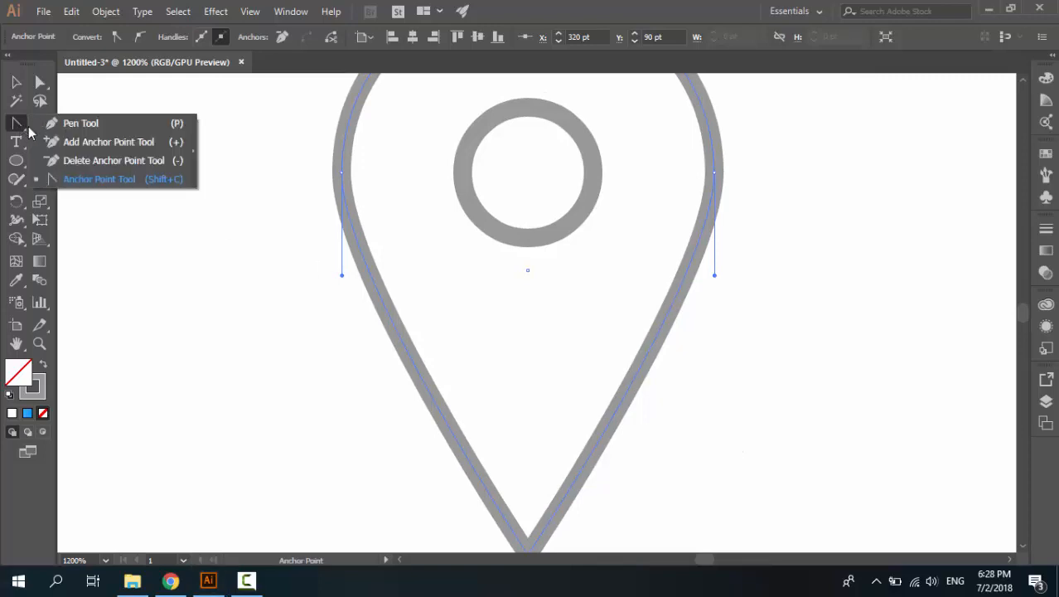
pyautogui.click(58, 143)
pyautogui.press('space')
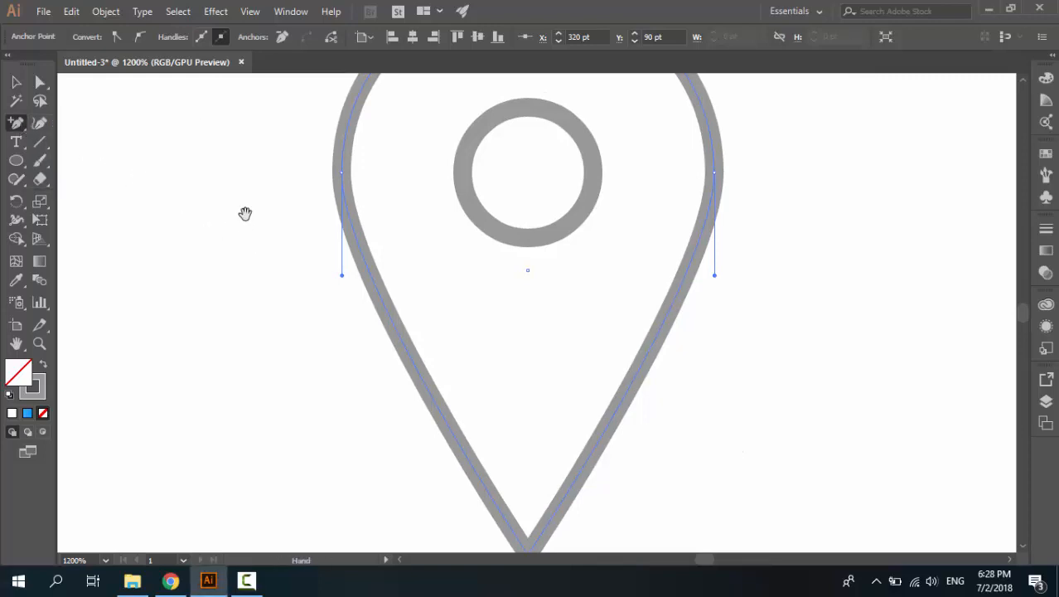
pyautogui.moveTo(245, 214); pyautogui.dragTo(251, 249)
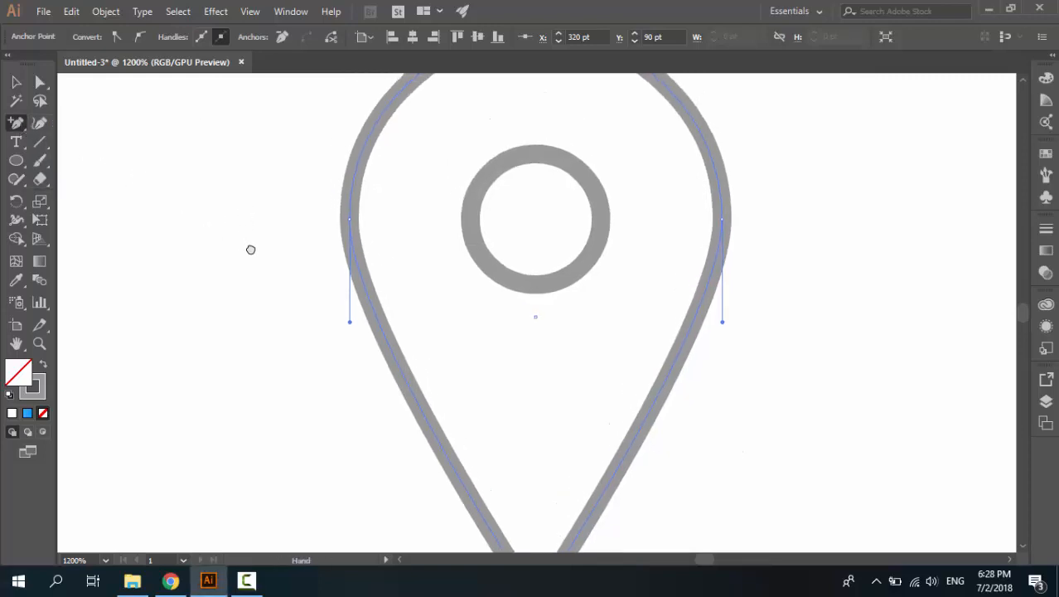
pyautogui.click(354, 251)
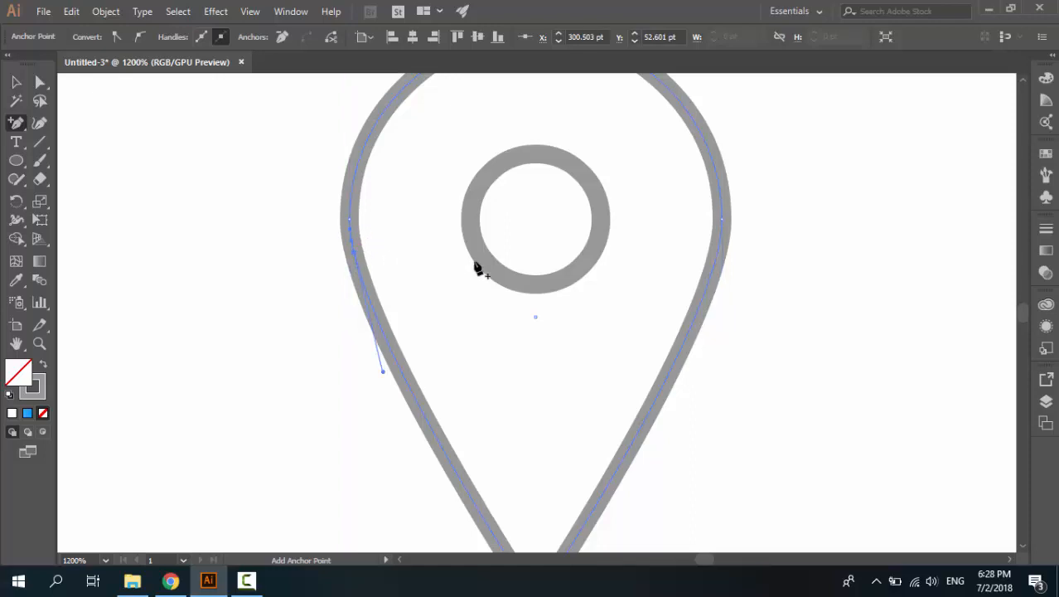
pyautogui.click(718, 264)
pyautogui.click(36, 87)
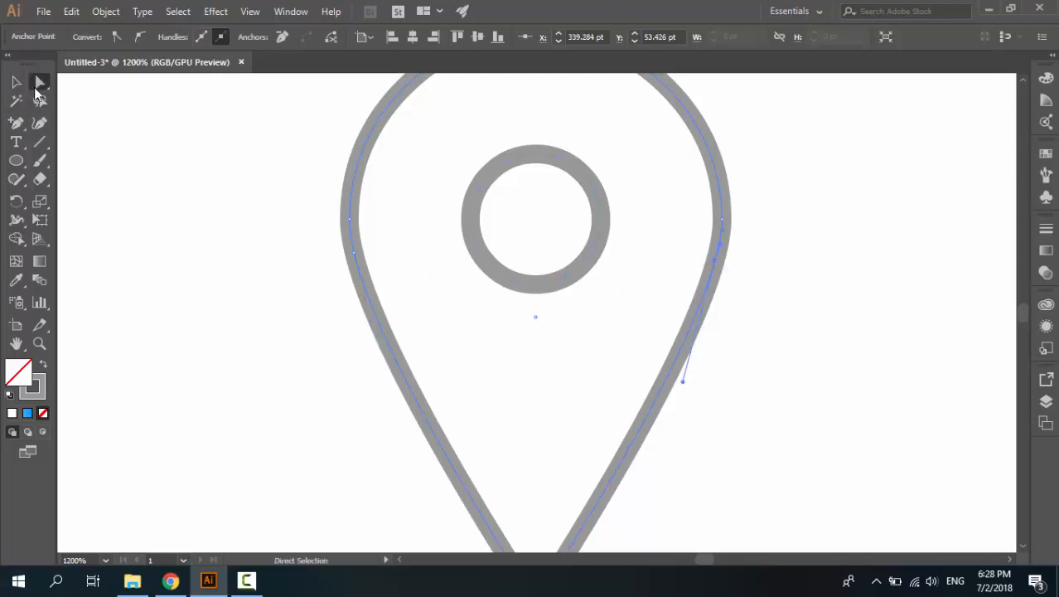
# Try lengthening the lower direction handles of the anchors just below the pin's widest points on both sides
pyautogui.click(354, 254)
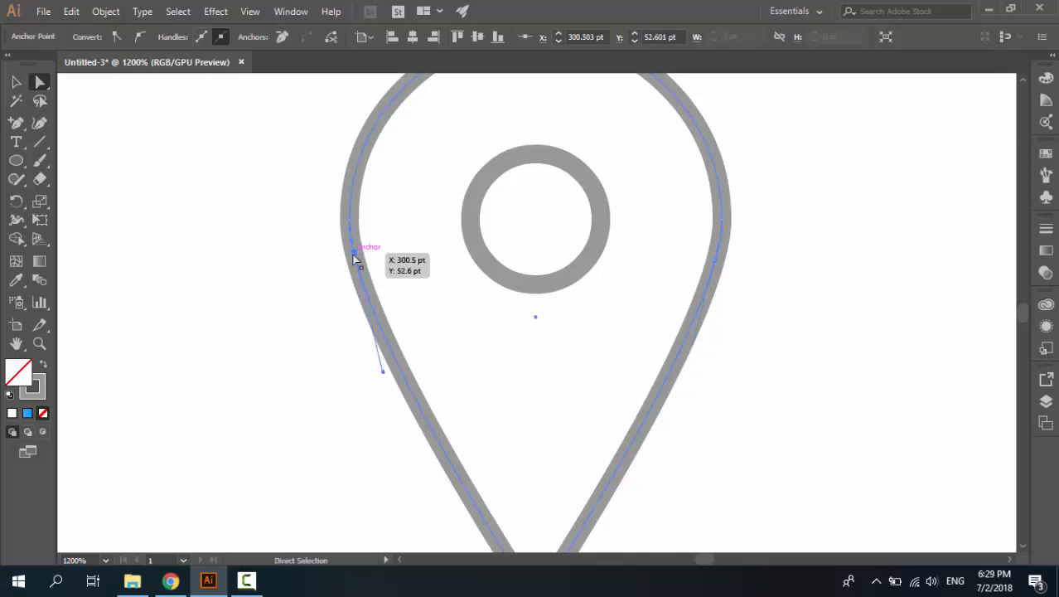
pyautogui.moveTo(383, 371)
pyautogui.mouseDown()
pyautogui.moveTo(370, 373)
pyautogui.moveTo(382, 377)
pyautogui.mouseUp()
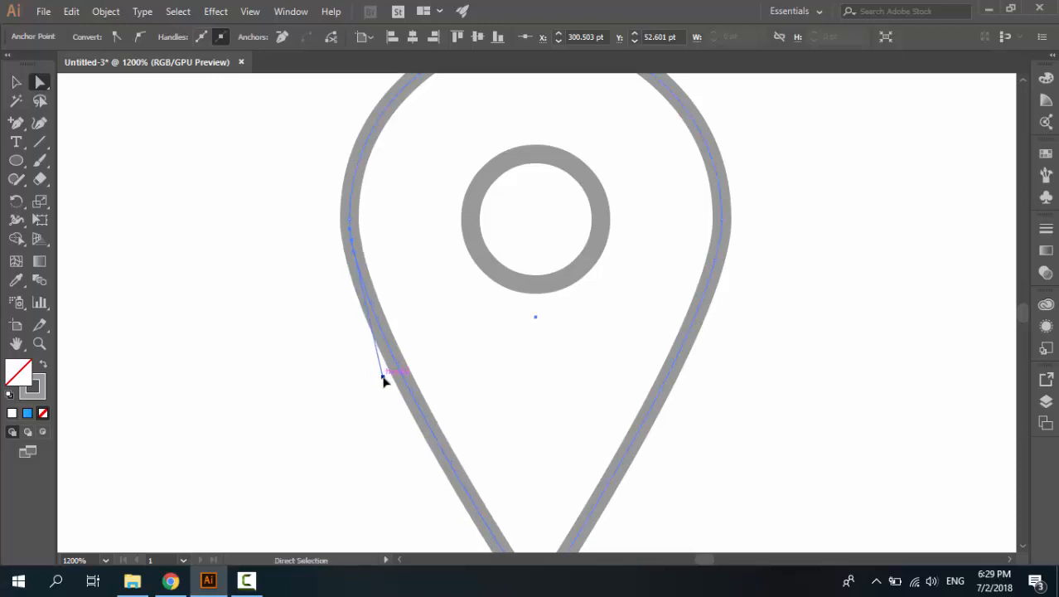
pyautogui.press('space')
pyautogui.moveTo(485, 345); pyautogui.dragTo(421, 303)
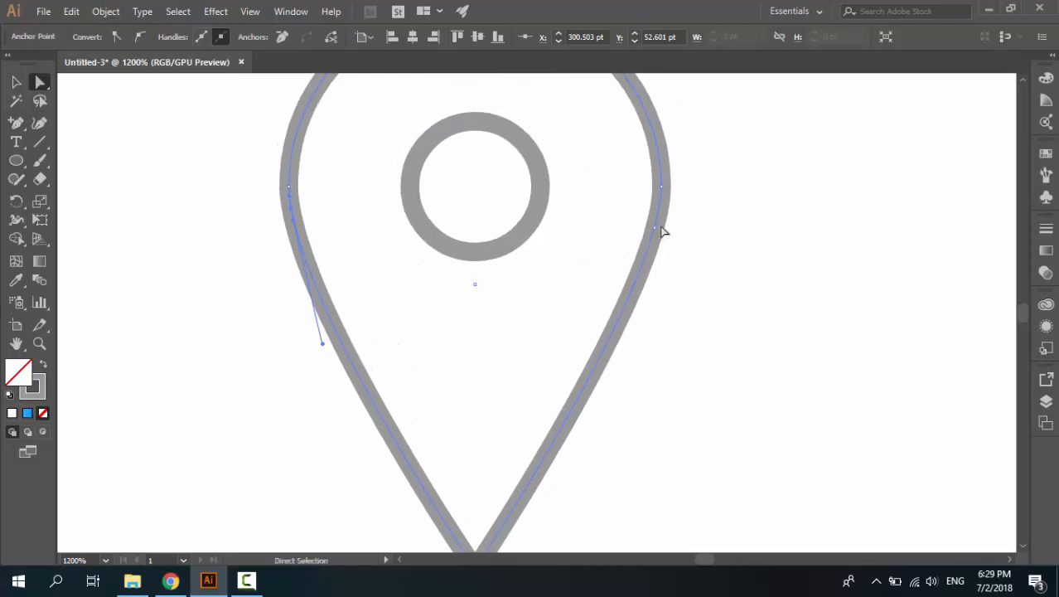
pyautogui.moveTo(657, 233); pyautogui.dragTo(626, 360)
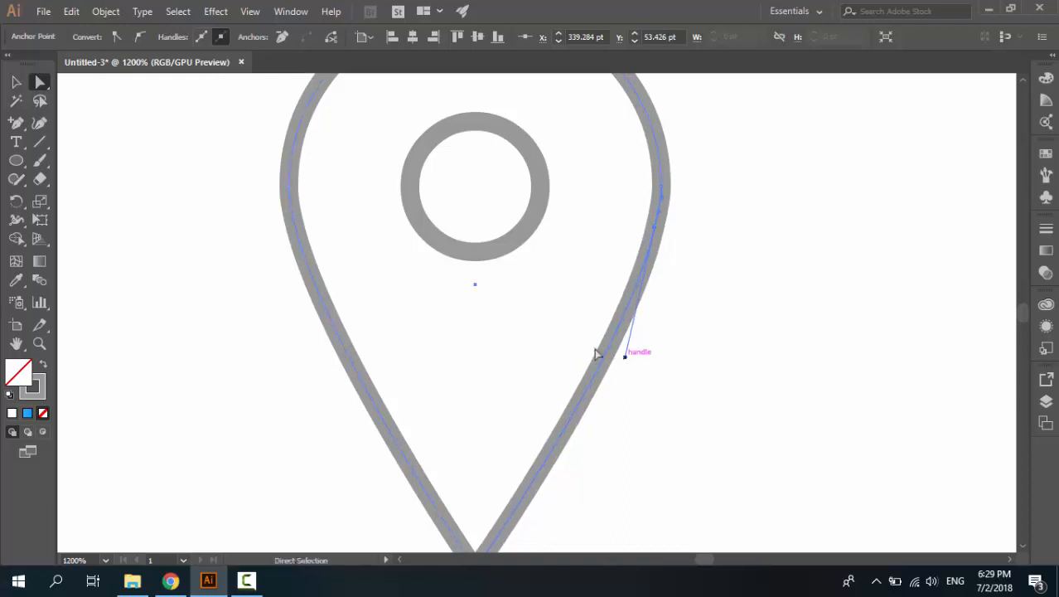
# Try extending the left side anchor's upper handle up toward the pin's widest point
pyautogui.click(296, 222)
pyautogui.click(295, 221)
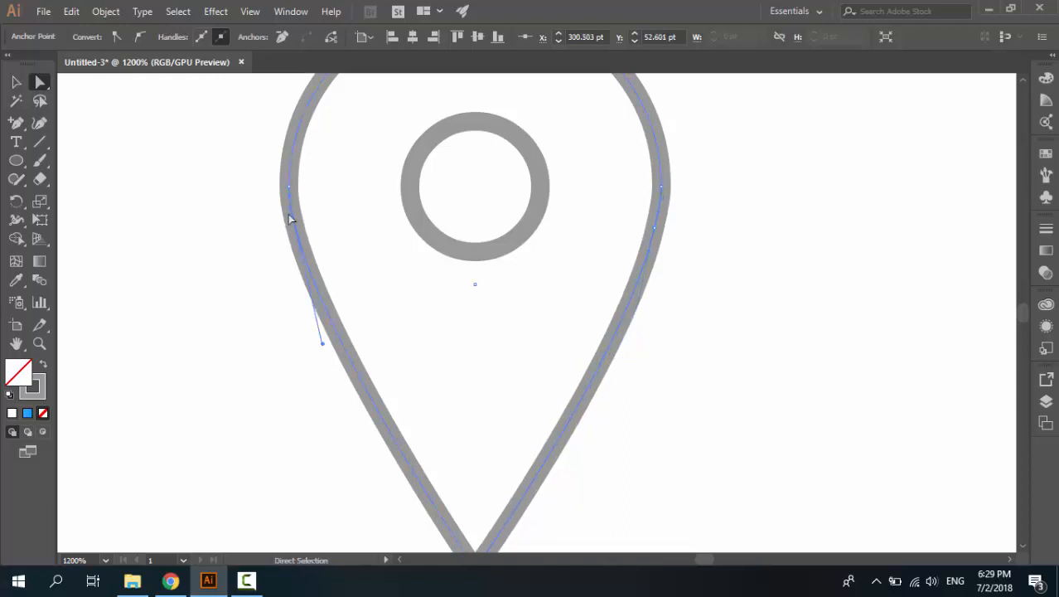
pyautogui.moveTo(288, 208); pyautogui.dragTo(283, 182)
pyautogui.moveTo(281, 179); pyautogui.dragTo(288, 176)
# Try reshaping the pin's right side by swinging the lower handle of its side anchor inward and back out
pyautogui.hotkey('ctrl', '-')
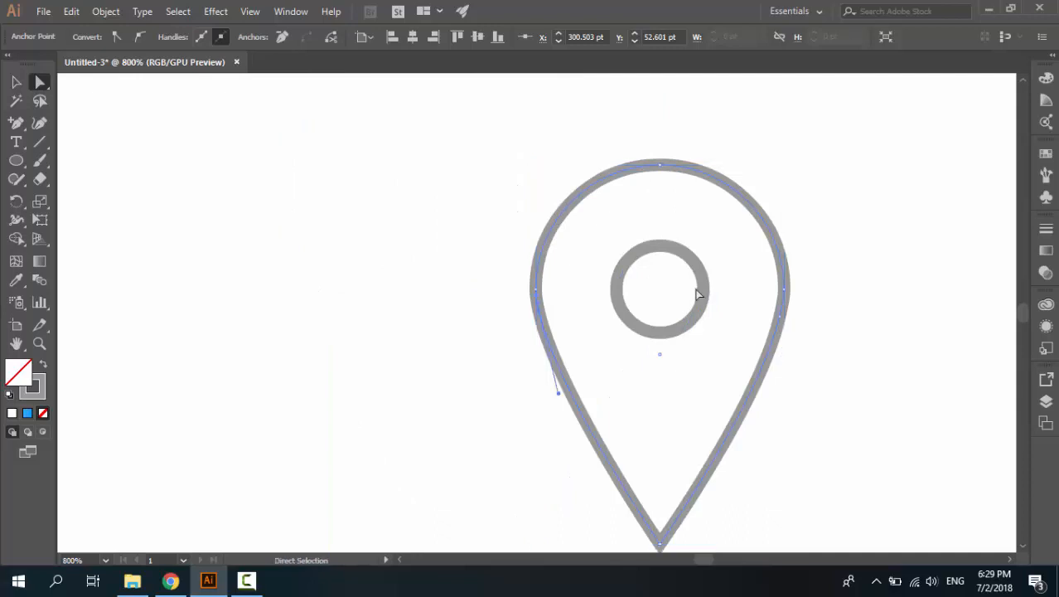
pyautogui.moveTo(615, 303); pyautogui.dragTo(454, 237)
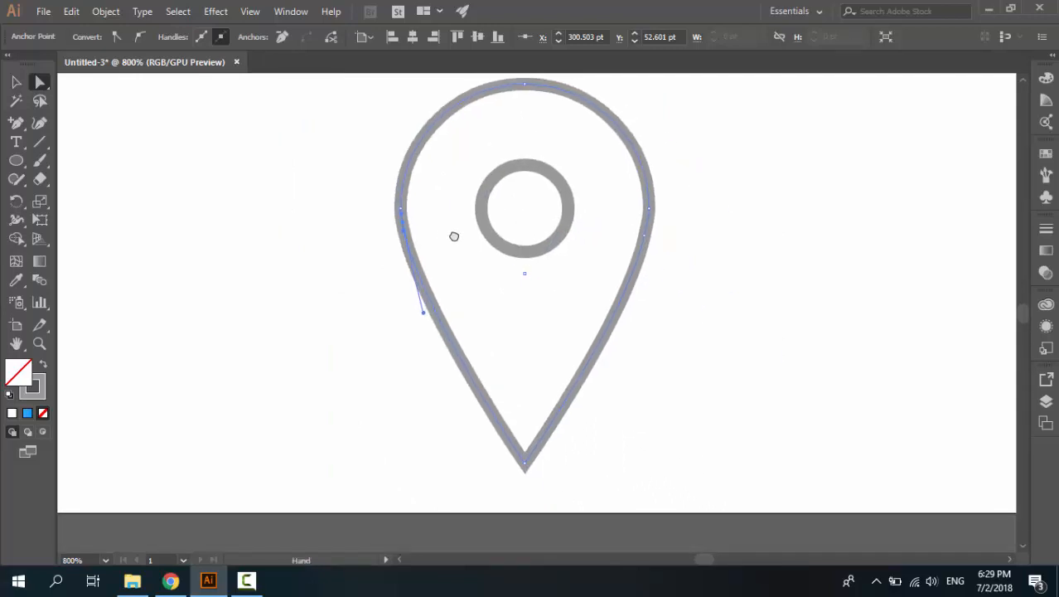
pyautogui.click(646, 238)
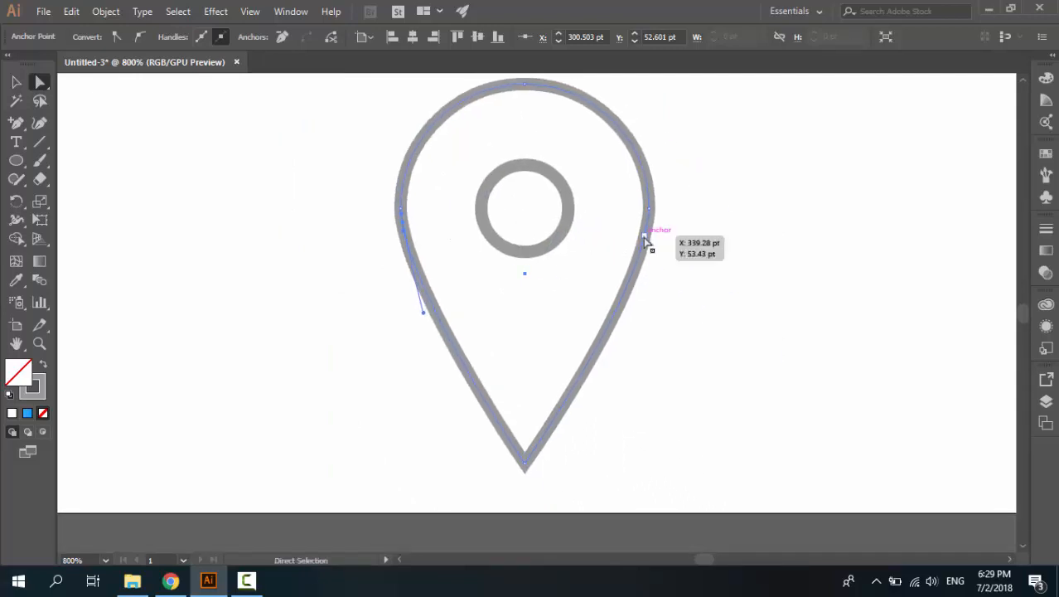
pyautogui.click(612, 337)
pyautogui.moveTo(607, 337); pyautogui.dragTo(607, 338)
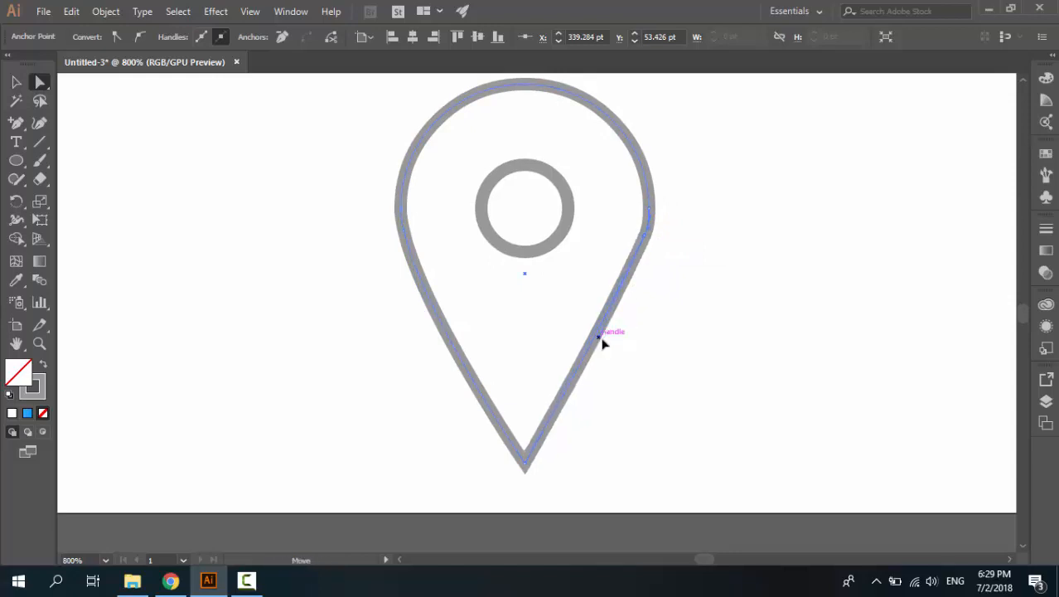
pyautogui.moveTo(606, 342)
pyautogui.mouseDown()
pyautogui.moveTo(624, 356)
pyautogui.moveTo(631, 334)
pyautogui.moveTo(623, 342)
pyautogui.mouseUp()
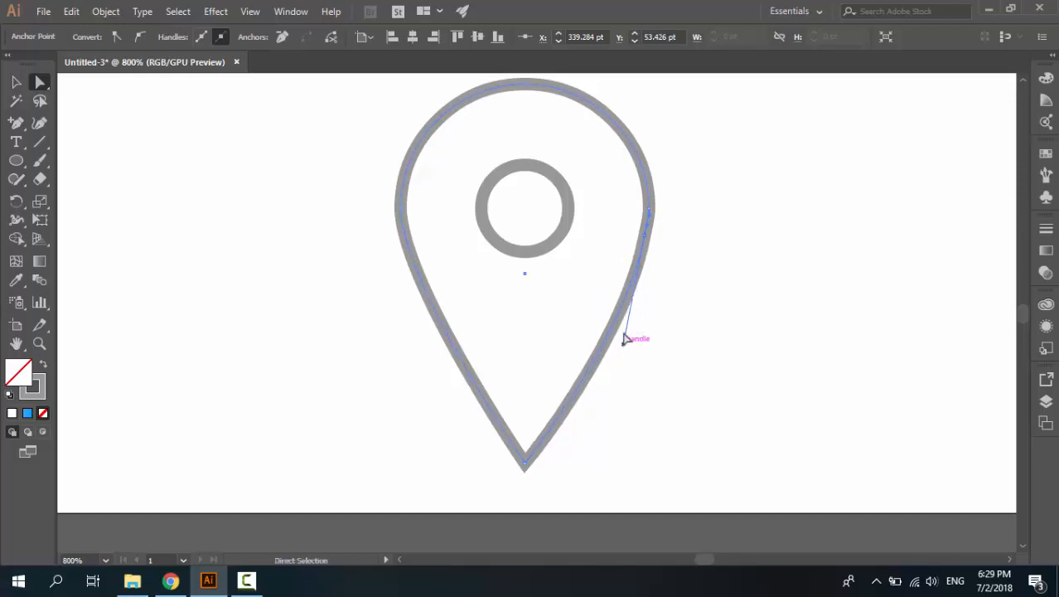
# Try moving the right side anchor to about X 340 pt, Y 54.88 pt, then undo the move
pyautogui.click(651, 242)
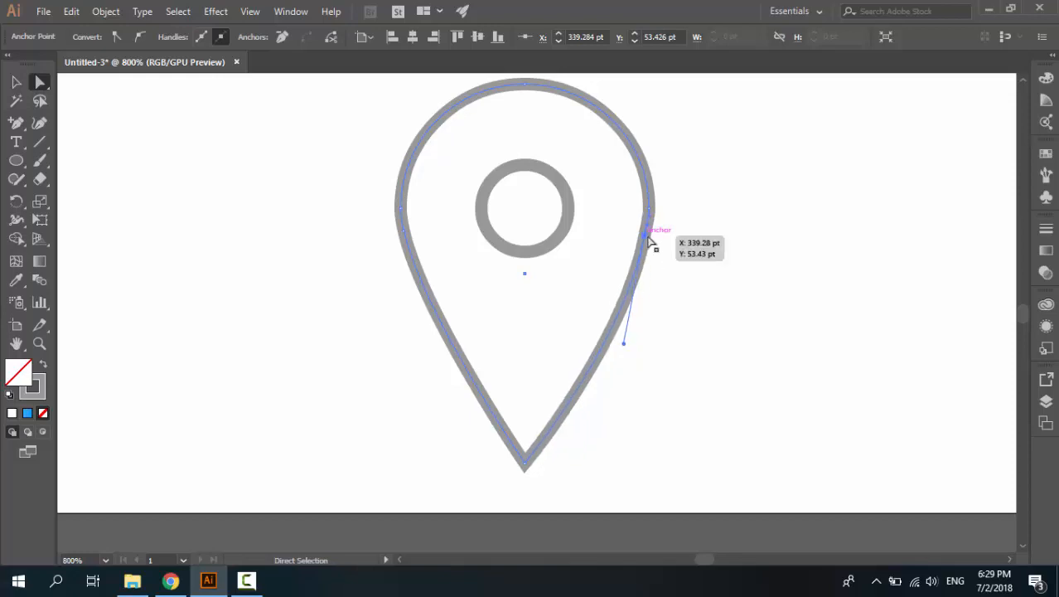
pyautogui.moveTo(650, 242); pyautogui.dragTo(648, 248)
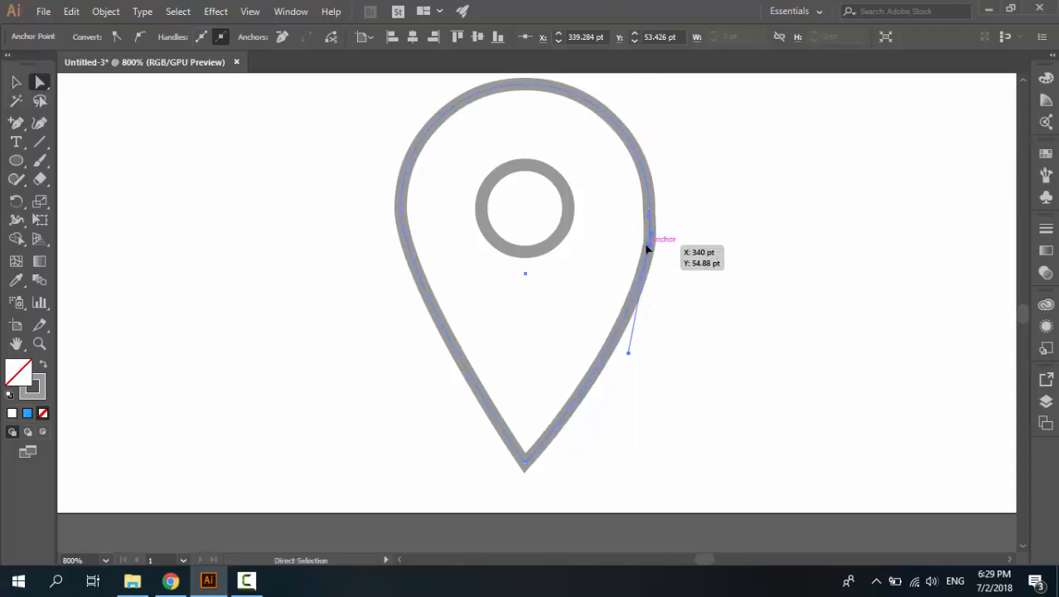
pyautogui.hotkey('ctrl', 'z')
pyautogui.hotkey('ctrl', 'z')
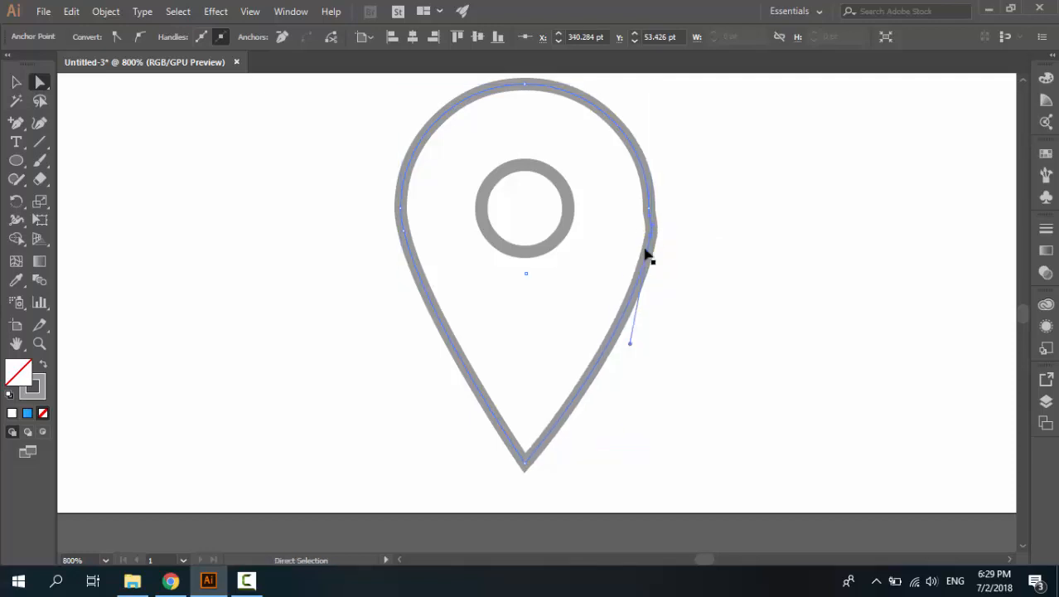
pyautogui.hotkey('ctrl', 'z')
pyautogui.click(654, 227)
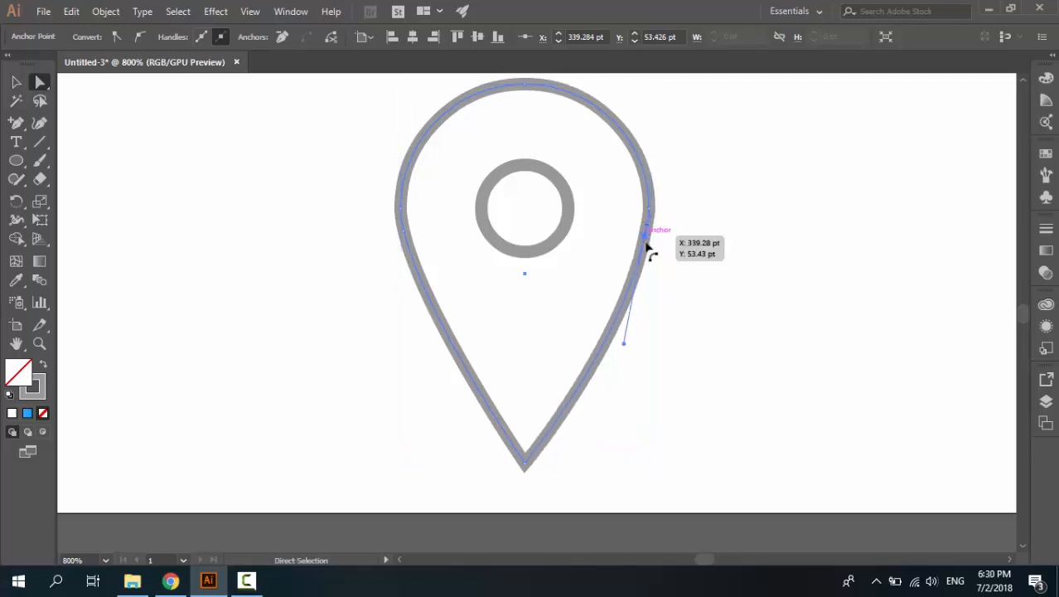
# Try straightening the pin's lower left edge by shortening the left side anchor's lower handle
pyautogui.moveTo(621, 350); pyautogui.dragTo(621, 343)
pyautogui.moveTo(408, 243); pyautogui.dragTo(442, 313)
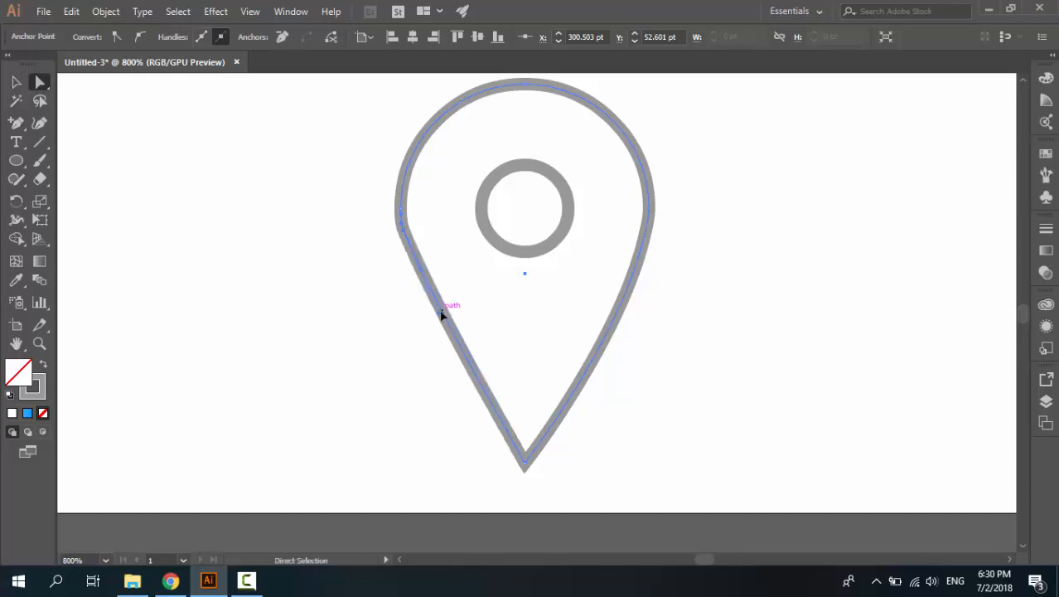
pyautogui.click(440, 313)
pyautogui.click(455, 328)
pyautogui.moveTo(454, 328)
pyautogui.mouseDown()
pyautogui.moveTo(440, 332)
pyautogui.moveTo(442, 349)
pyautogui.moveTo(424, 277)
pyautogui.moveTo(418, 294)
pyautogui.mouseUp()
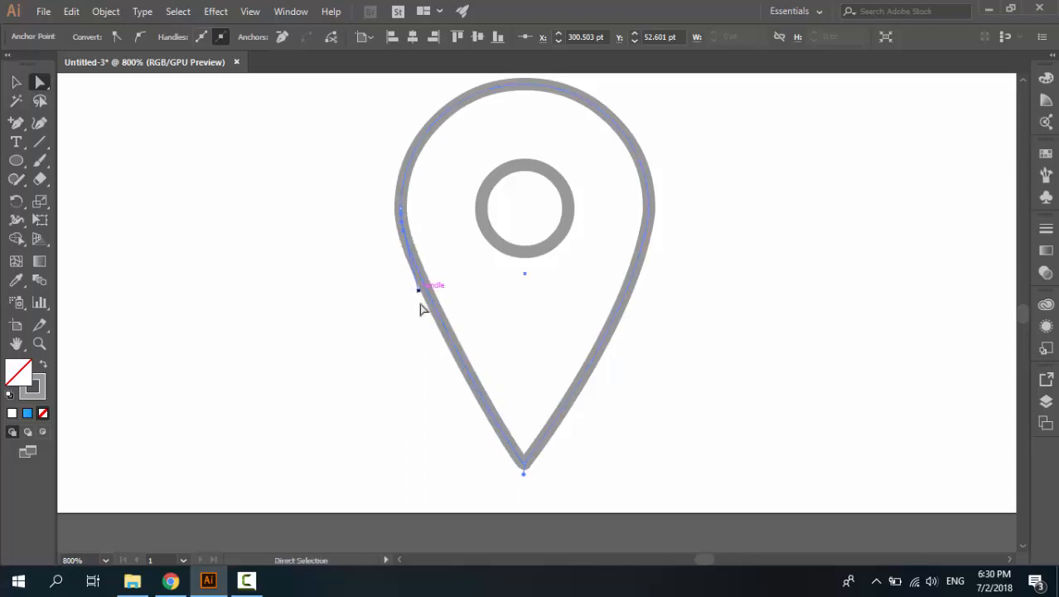
# Try shortening the right side anchor's lower handle to match the left edge of the pin
pyautogui.moveTo(645, 240); pyautogui.dragTo(647, 242)
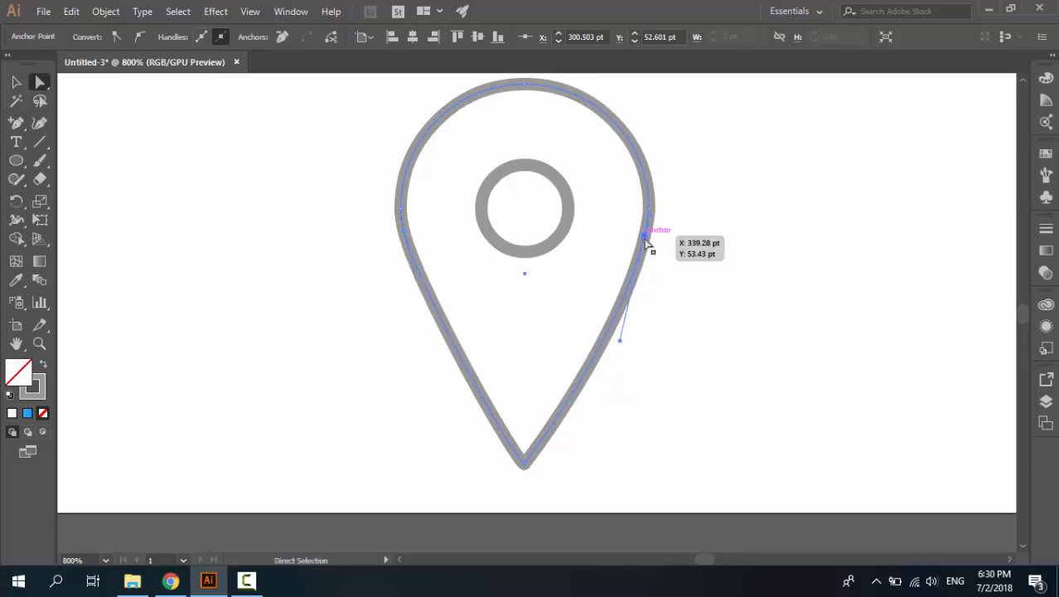
pyautogui.moveTo(622, 343); pyautogui.dragTo(610, 304)
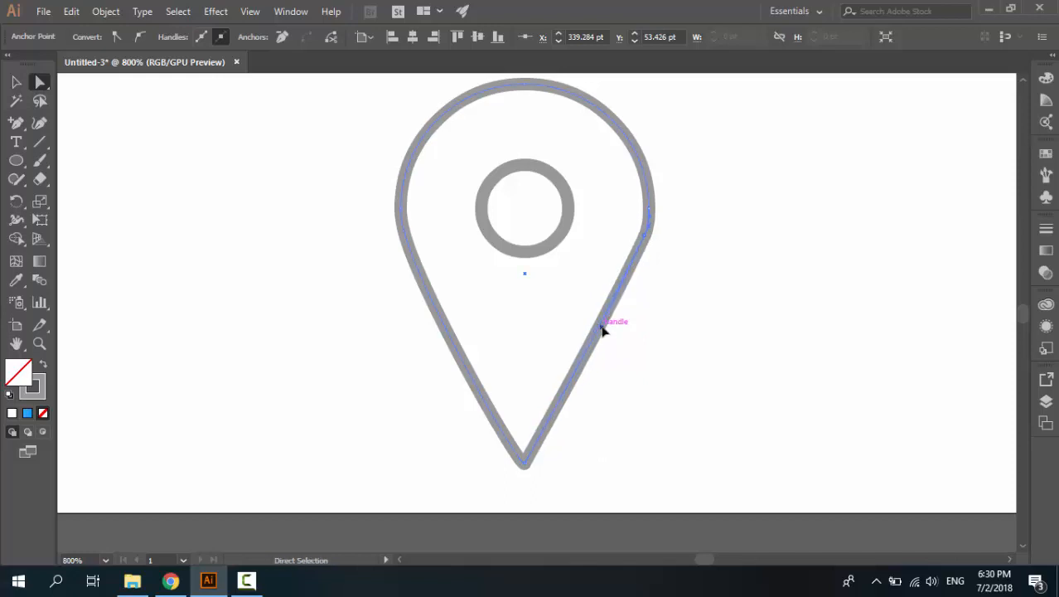
pyautogui.moveTo(651, 225); pyautogui.dragTo(622, 332)
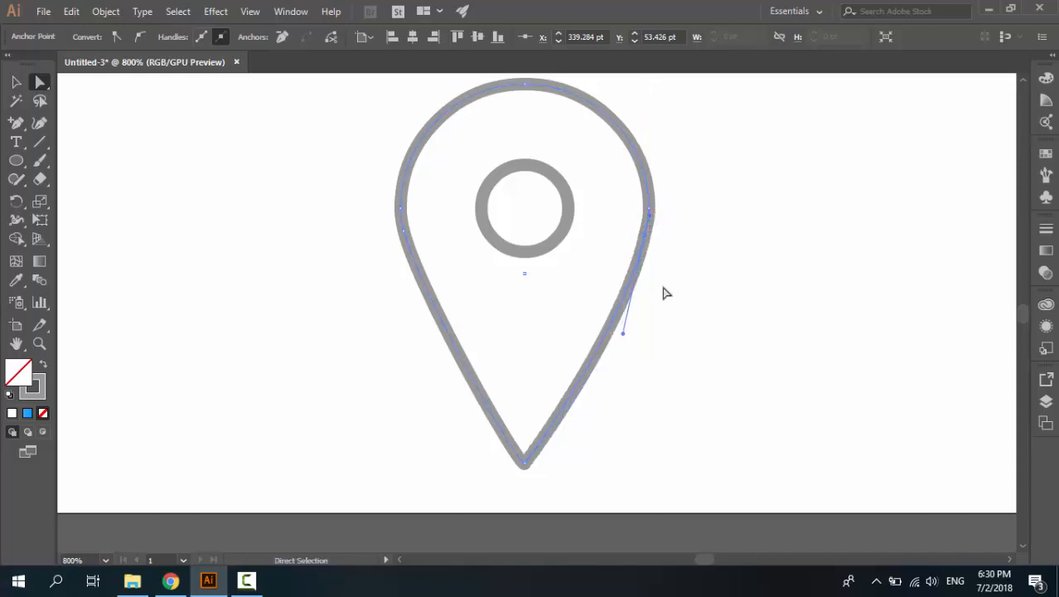
# Examine the pin's right side curve and overall outline at different magnifications
pyautogui.hotkey('ctrl', '+')
pyautogui.hotkey('ctrl', '+')
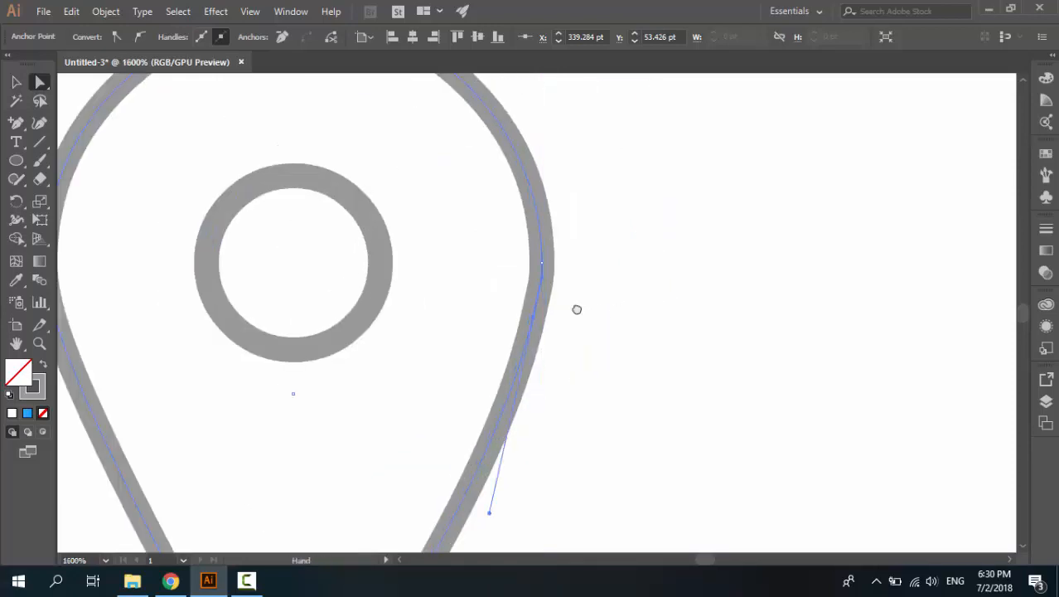
pyautogui.moveTo(574, 307); pyautogui.dragTo(661, 186)
pyautogui.click(637, 134)
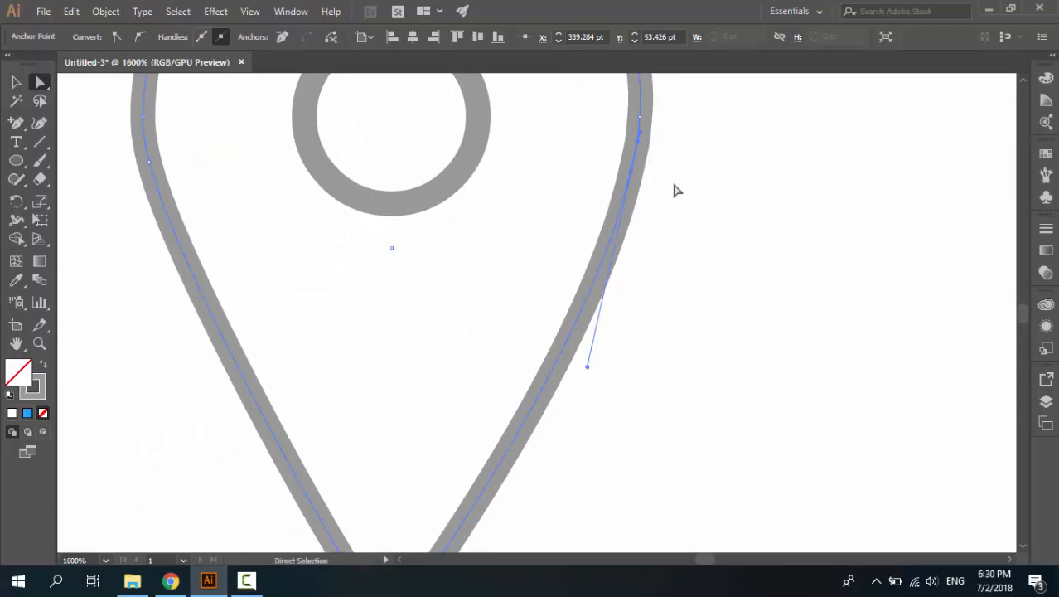
pyautogui.scroll(1, 673, 189)
pyautogui.scroll(-5, 682, 191)
pyautogui.scroll(4, 682, 192)
pyautogui.hotkey('ctrl', '-')
pyautogui.hotkey('ctrl', '-')
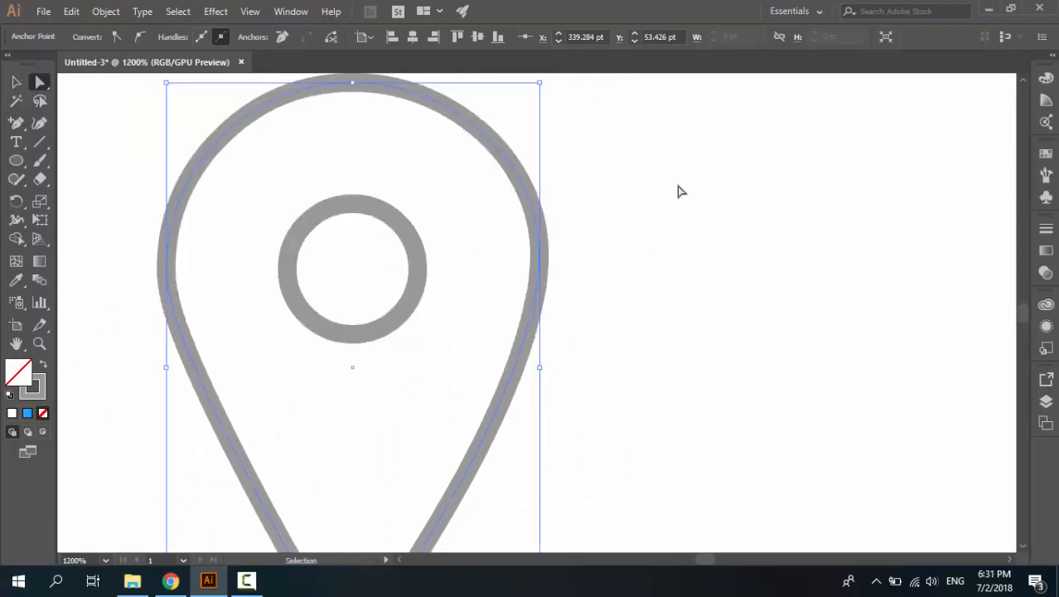
pyautogui.moveTo(567, 274); pyautogui.dragTo(680, 198)
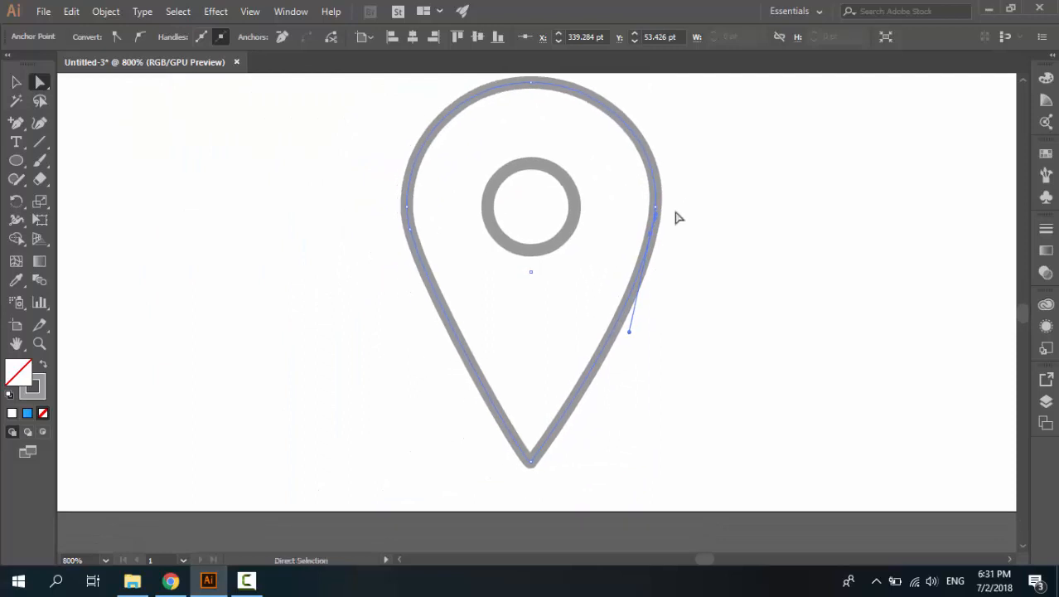
# Step back and forth through the recent handle edits to compare the pin outlines
pyautogui.hotkey('ctrl', 'z')
pyautogui.hotkey('ctrl', 'z')
pyautogui.hotkey('ctrl', 'z')
pyautogui.hotkey('ctrl', 'z')
pyautogui.hotkey('ctrl', 'z')
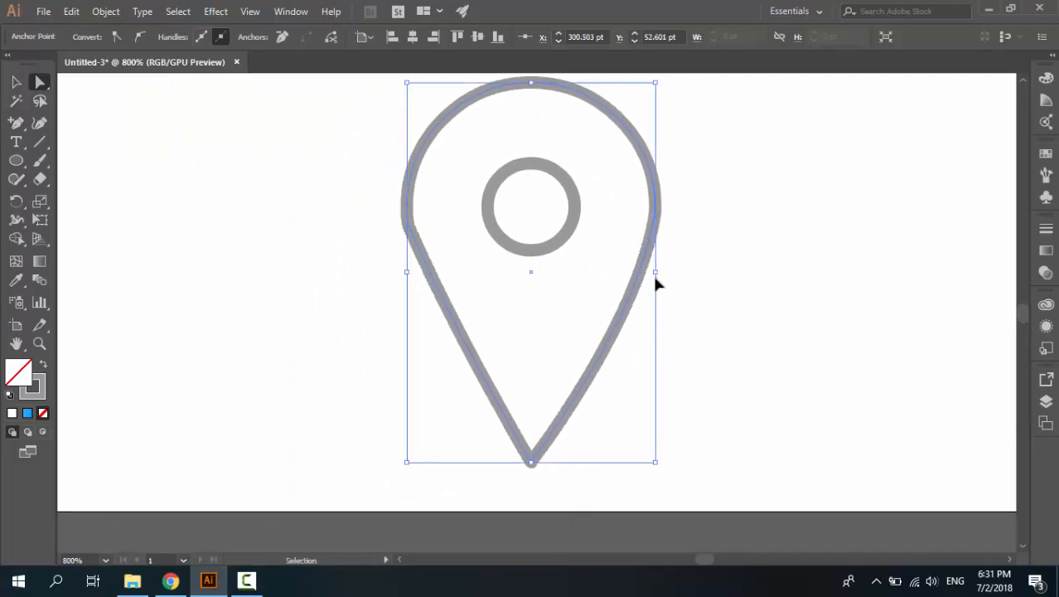
pyautogui.hotkey('ctrl', 'shift', 'z')
pyautogui.hotkey('ctrl', 'shift', 'z')
pyautogui.hotkey('ctrl', 'shift', 'z')
pyautogui.hotkey('ctrl', 'shift', 'z')
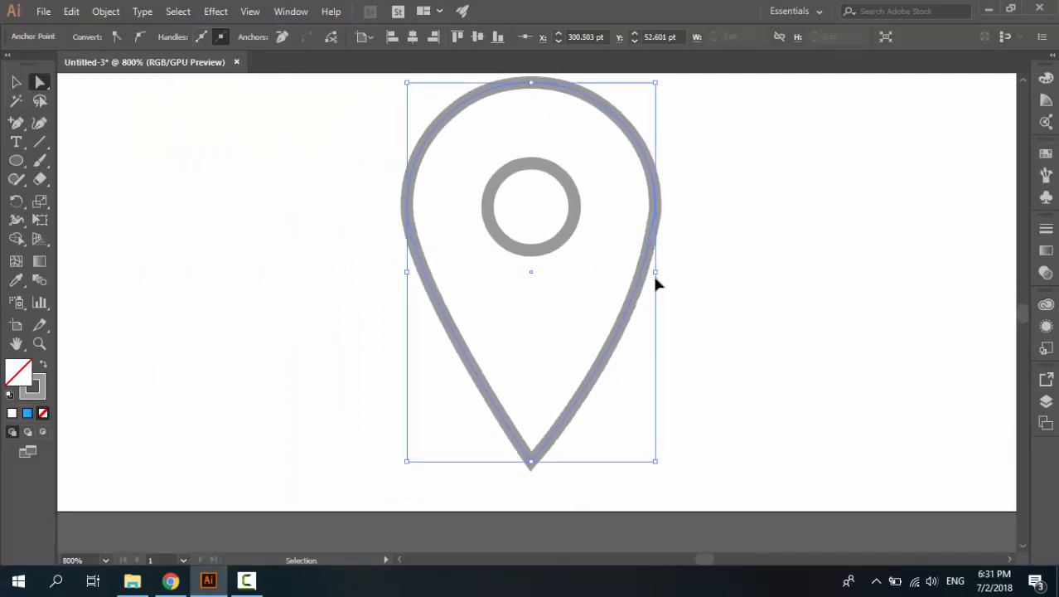
pyautogui.hotkey('ctrl', 'z')
pyautogui.hotkey('ctrl', 'z')
pyautogui.hotkey('ctrl', 'z')
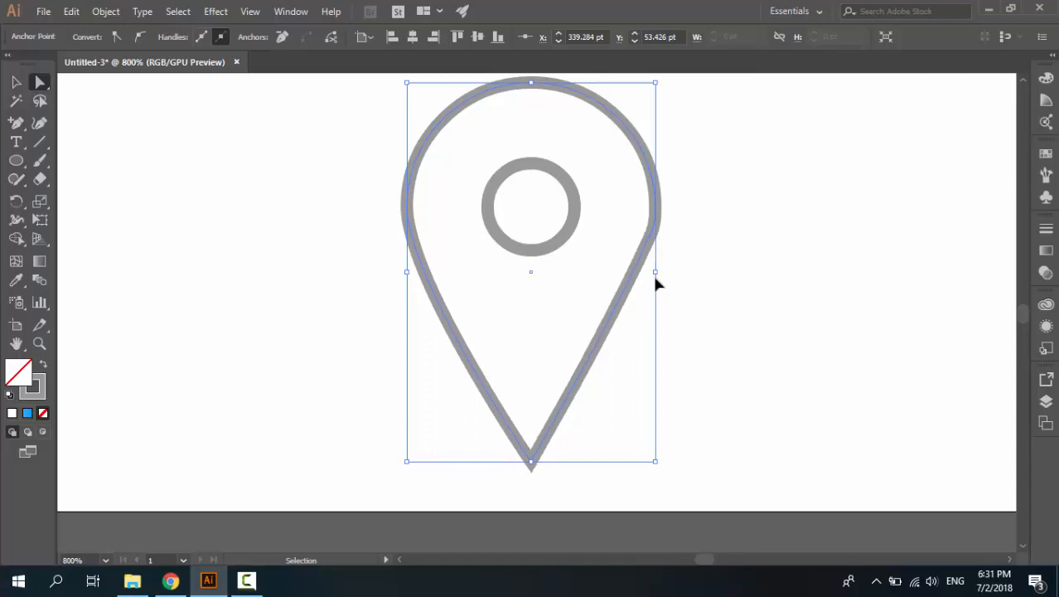
pyautogui.hotkey('ctrl', 'shift', 'z')
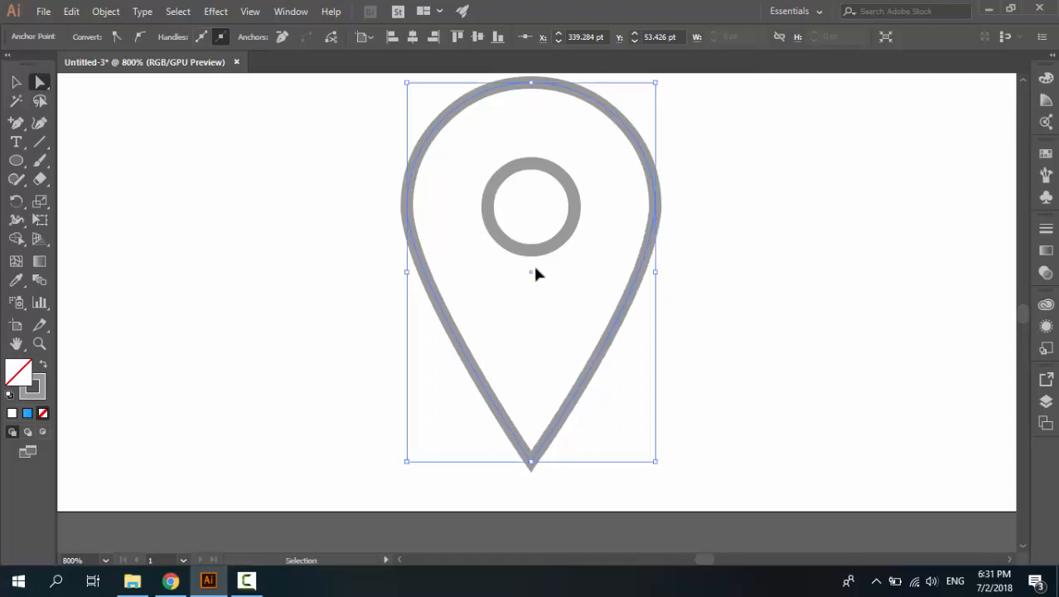
# Undo the remaining handle edits, the two added side anchors and the last nudges of the pin's bottom tip
pyautogui.hotkey('ctrl', 'z')
pyautogui.hotkey('ctrl', 'z')
pyautogui.hotkey('ctrl', 'z')
pyautogui.hotkey('ctrl', 'z')
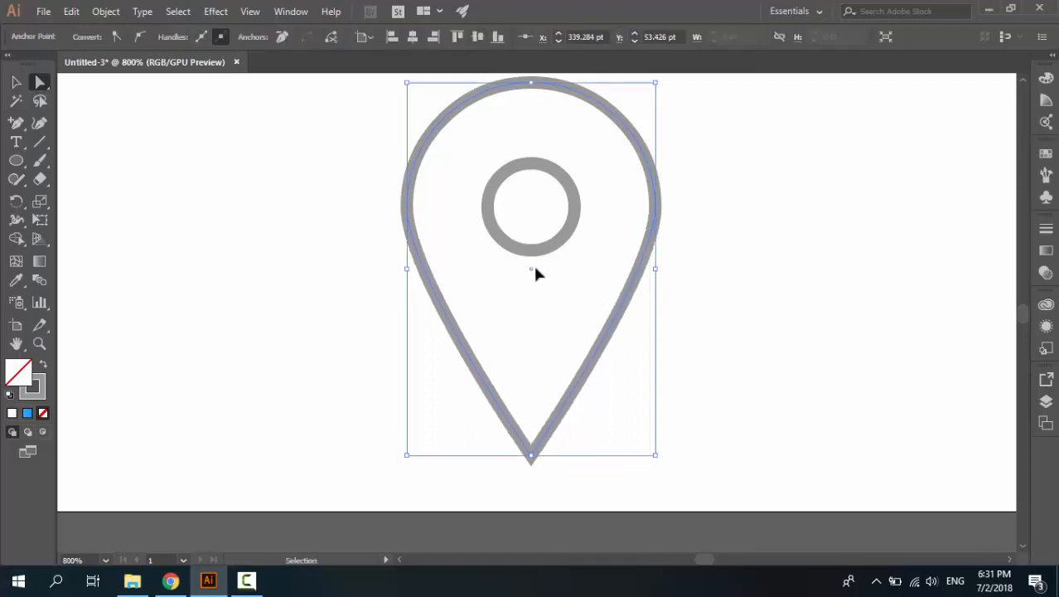
pyautogui.hotkey('ctrl', 'z')
pyautogui.hotkey('ctrl', 'z')
pyautogui.press('a')
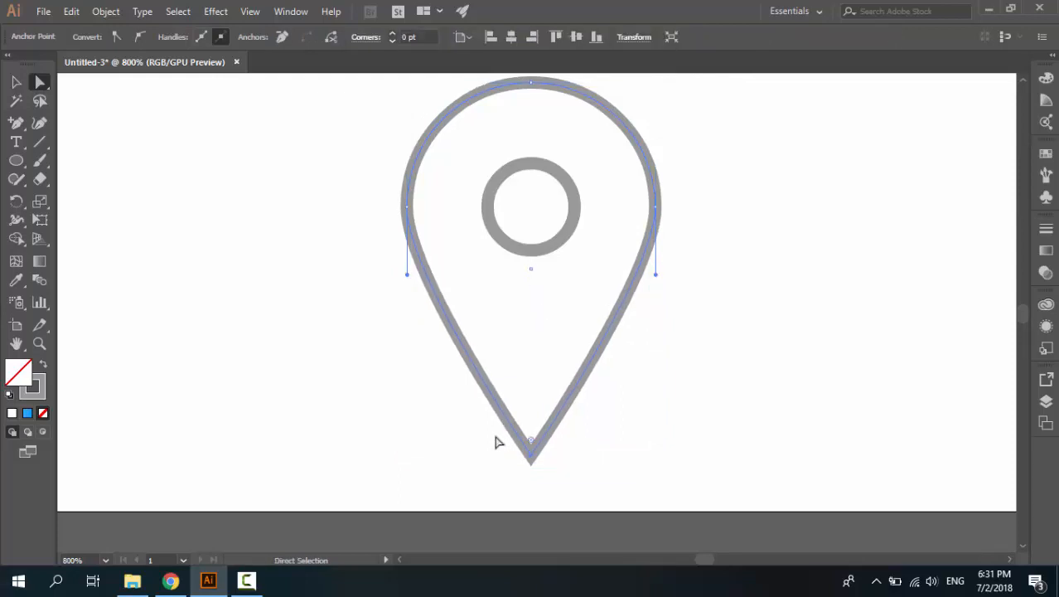
pyautogui.hotkey('ctrl', 'z')
pyautogui.hotkey('ctrl', 'z')
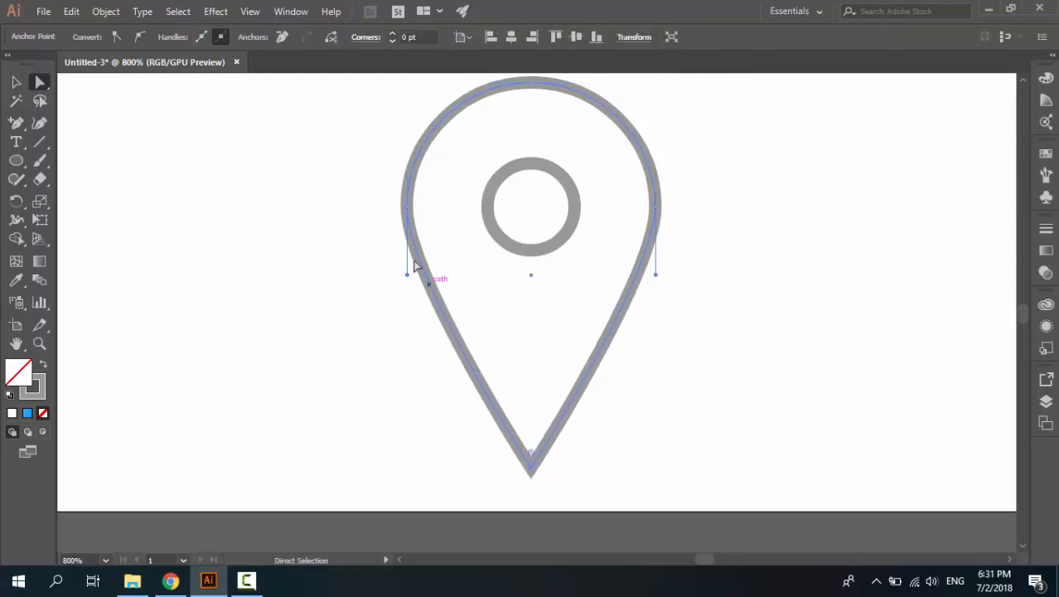
# Add an anchor point to each side of the pin just below its widest points, at about Y 54 to 55 pt
pyautogui.click(407, 205)
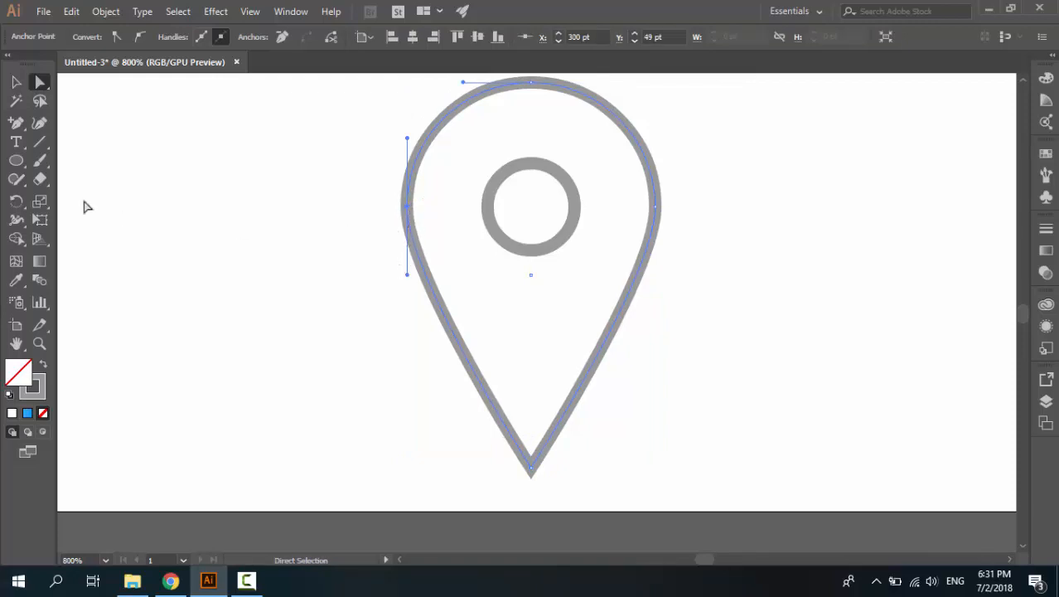
pyautogui.click(16, 122)
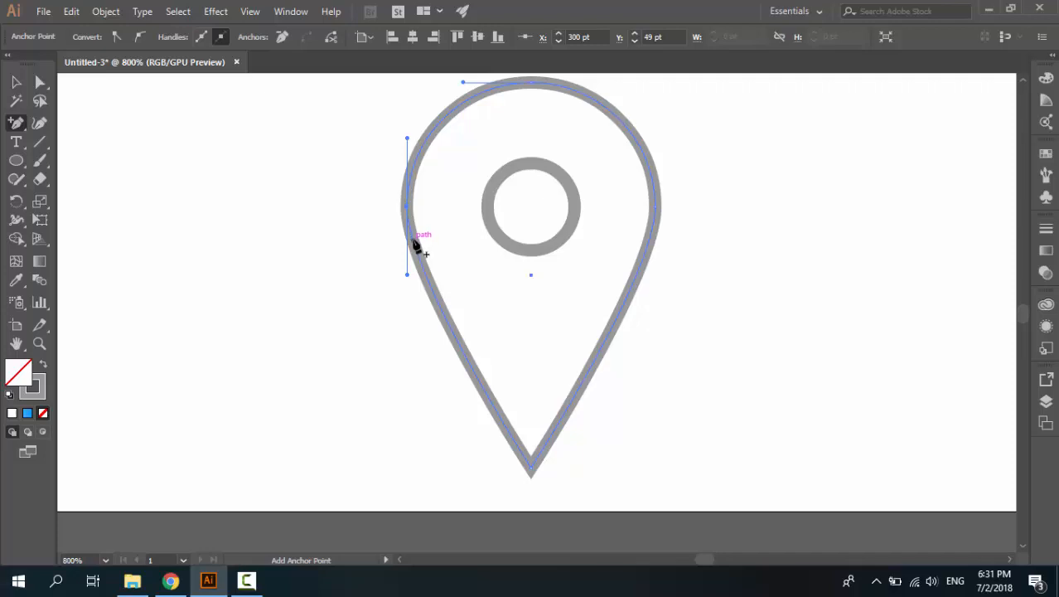
pyautogui.click(414, 240)
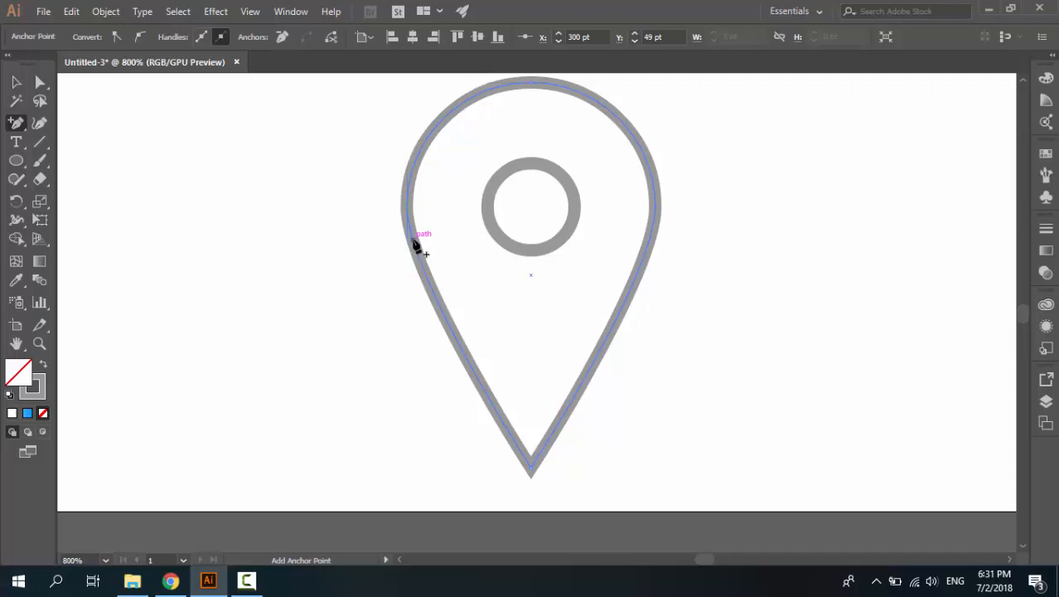
pyautogui.click(649, 247)
# Pull the lower direction handles of the pin's two side anchors slightly inward to straighten both sides toward the tip
pyautogui.click(40, 81)
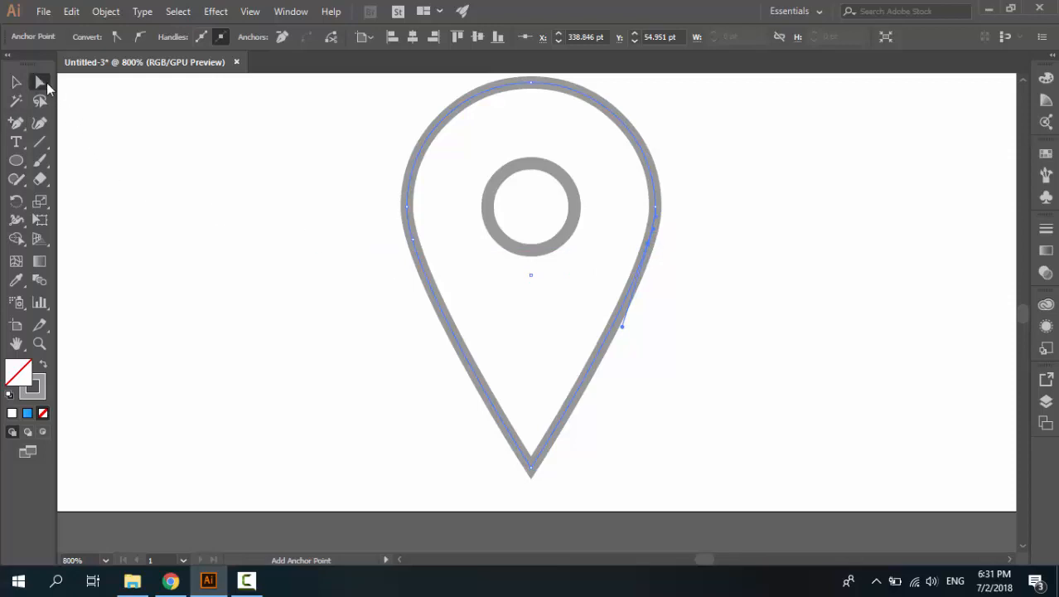
pyautogui.click(414, 241)
pyautogui.moveTo(437, 319); pyautogui.dragTo(448, 324)
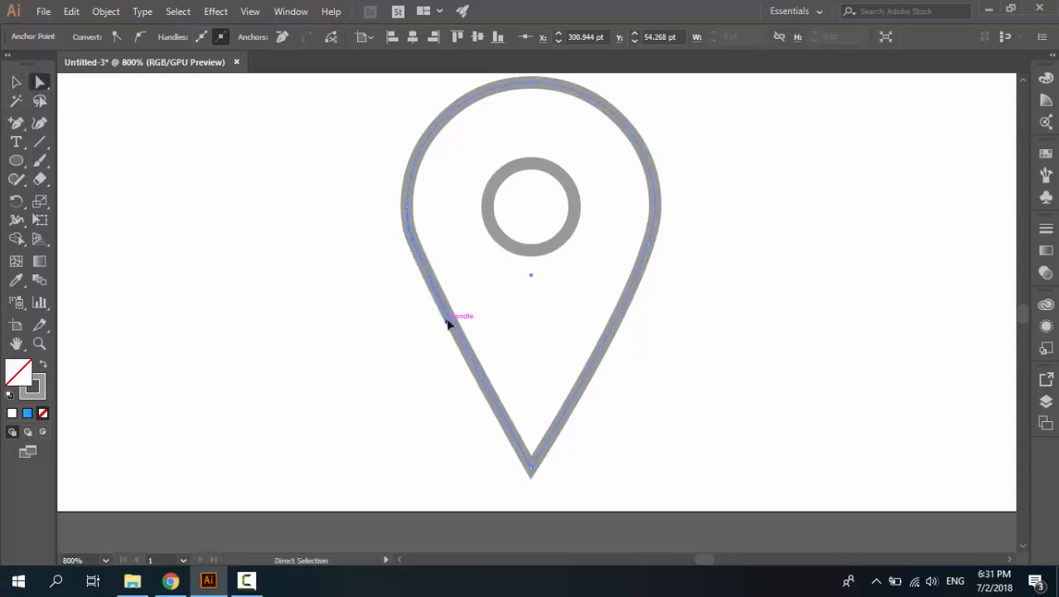
pyautogui.click(647, 247)
pyautogui.moveTo(622, 323); pyautogui.dragTo(614, 325)
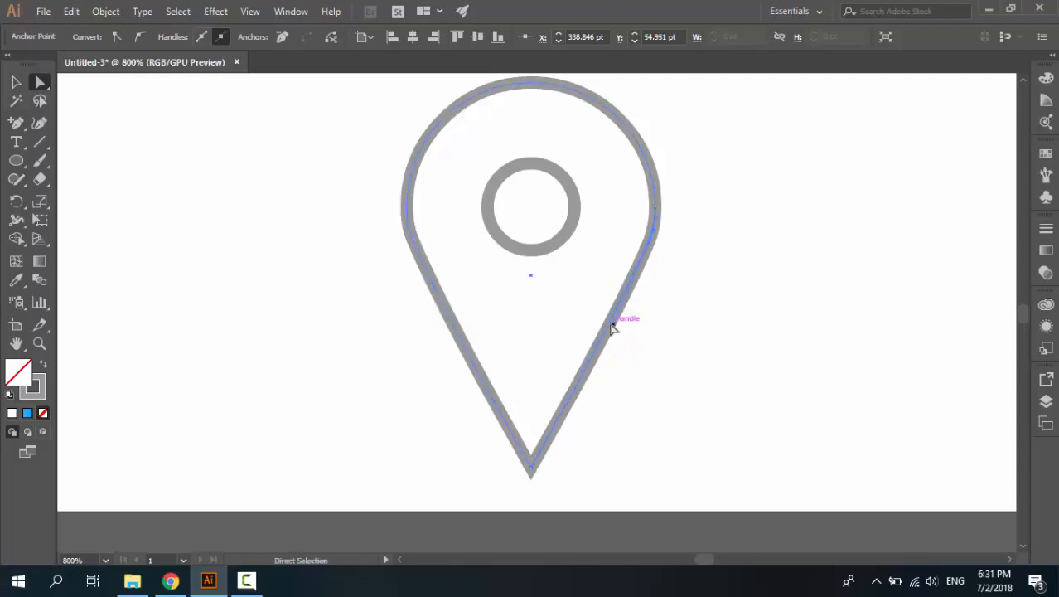
pyautogui.click(16, 82)
pyautogui.click(180, 184)
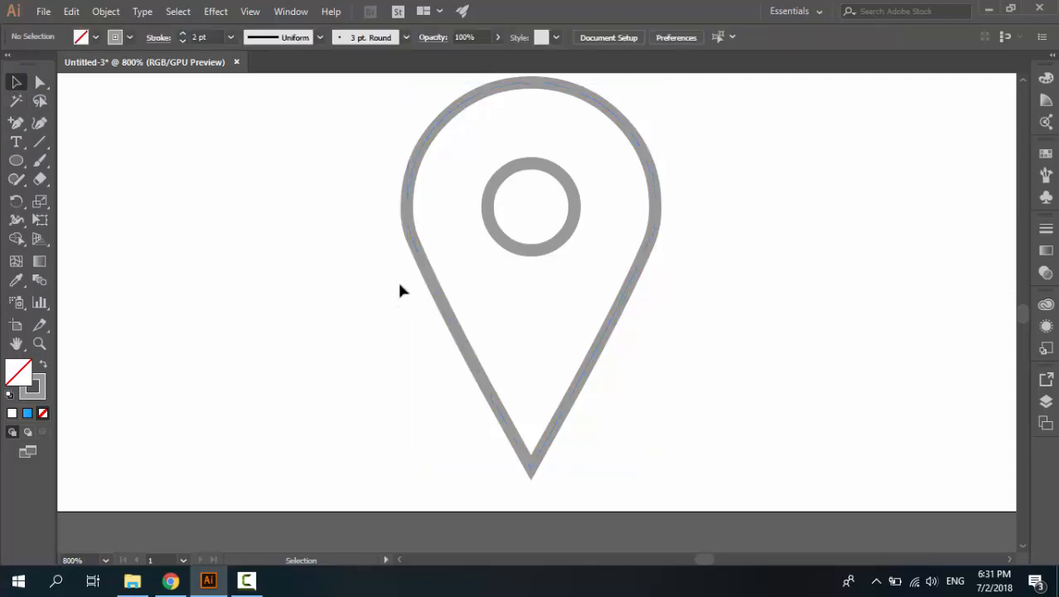
# Try nudging the pin's two side anchors down and back up together to compare the outline
pyautogui.click(413, 237)
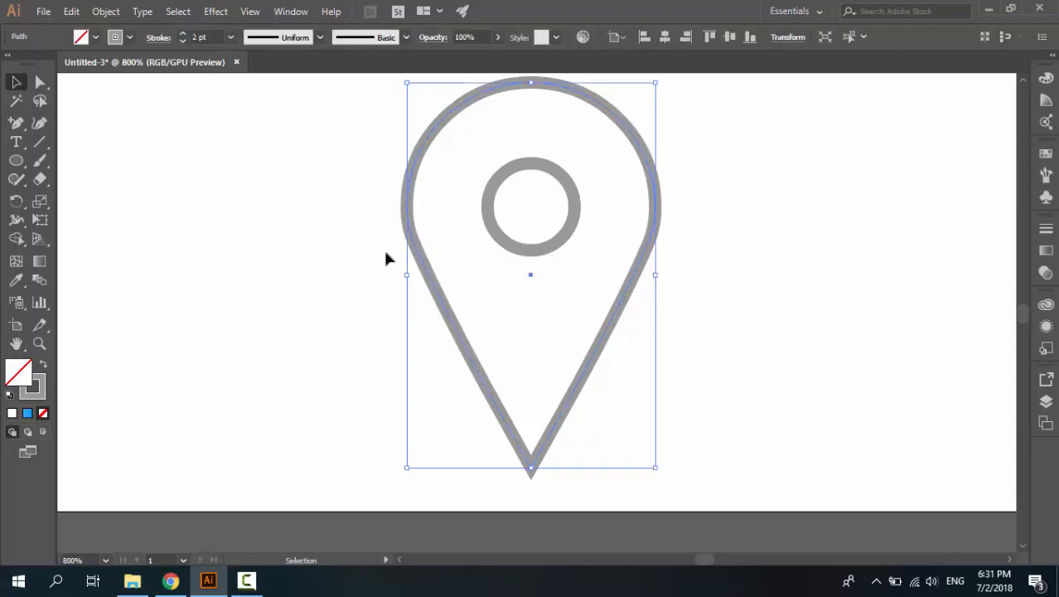
pyautogui.press('a')
pyautogui.click(412, 238)
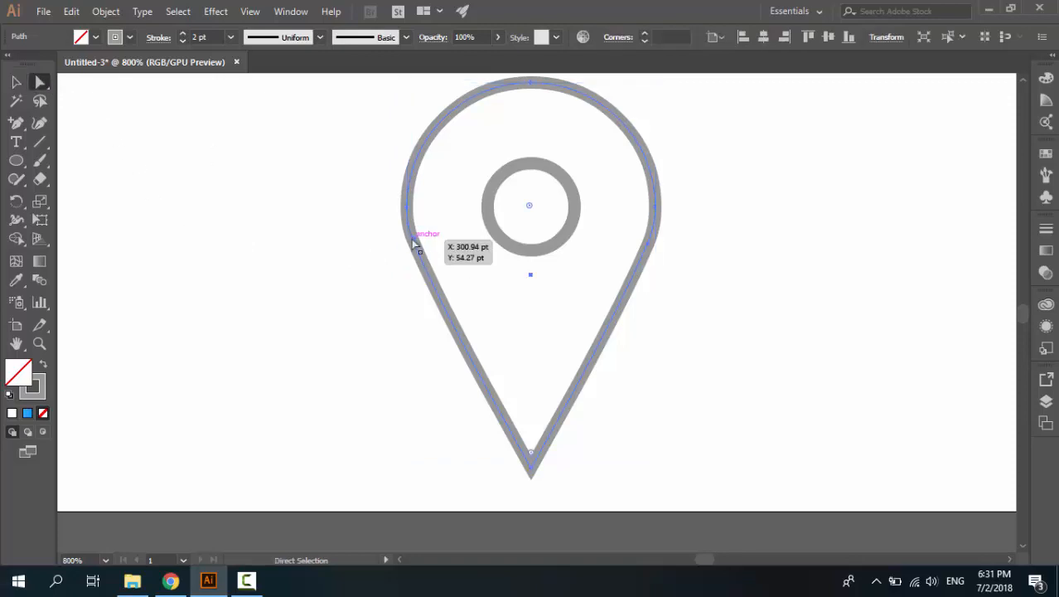
pyautogui.keyDown('shift'); pyautogui.click(648, 244); pyautogui.keyUp('shift')
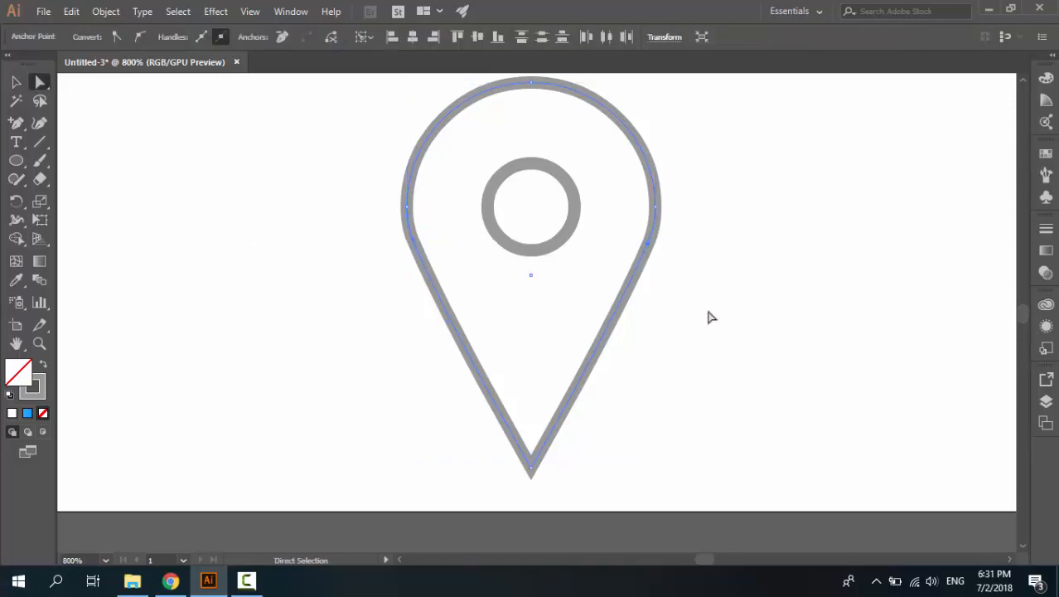
pyautogui.press('Down')
pyautogui.press('Down')
pyautogui.press('Down')
pyautogui.press('Up')
pyautogui.press('Up')
pyautogui.press('Up')
pyautogui.press('Down')
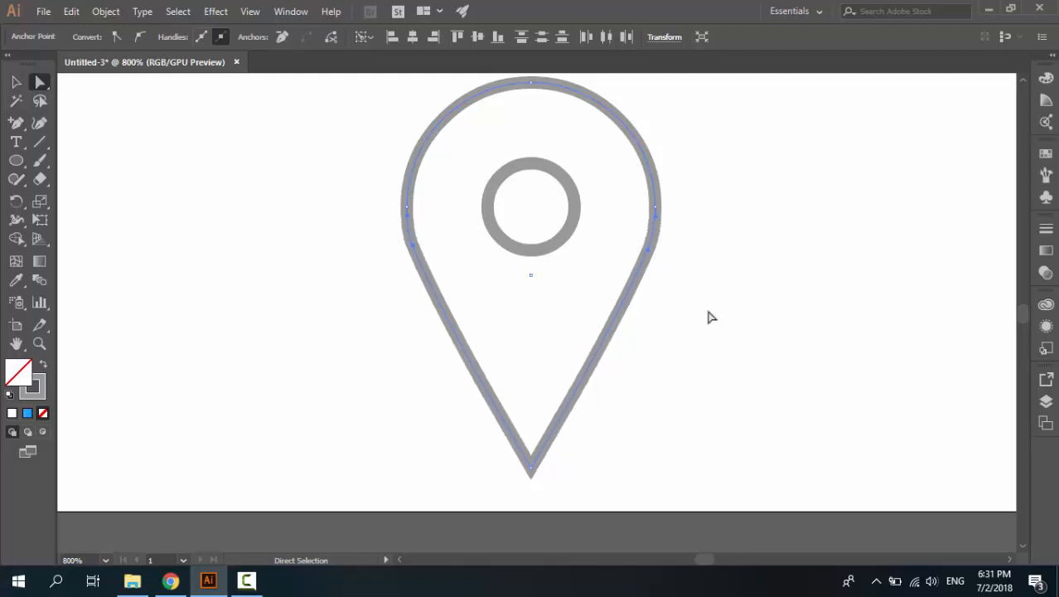
pyautogui.press('Up')
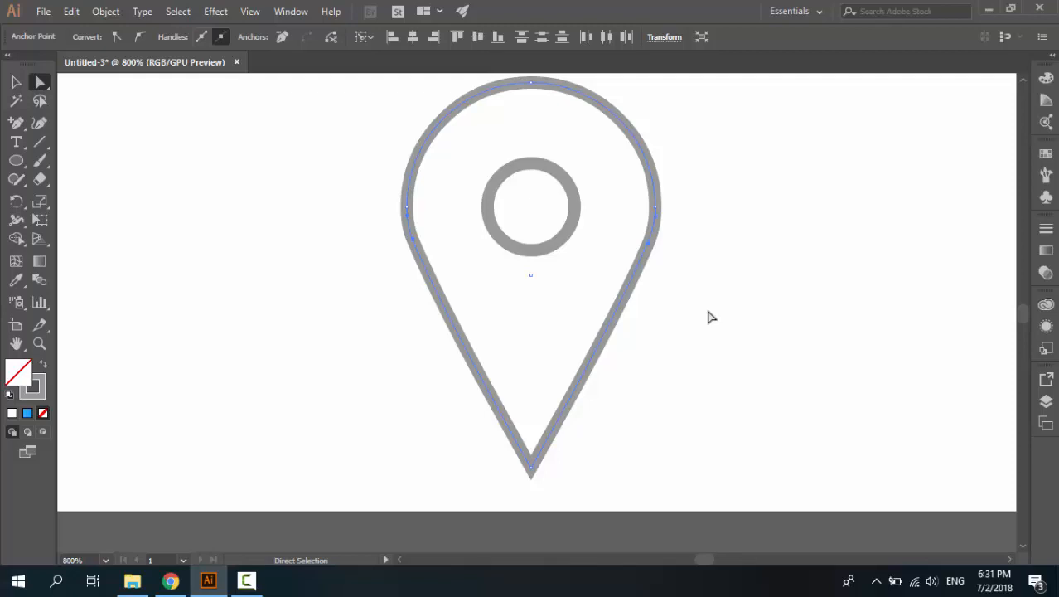
pyautogui.click(710, 316)
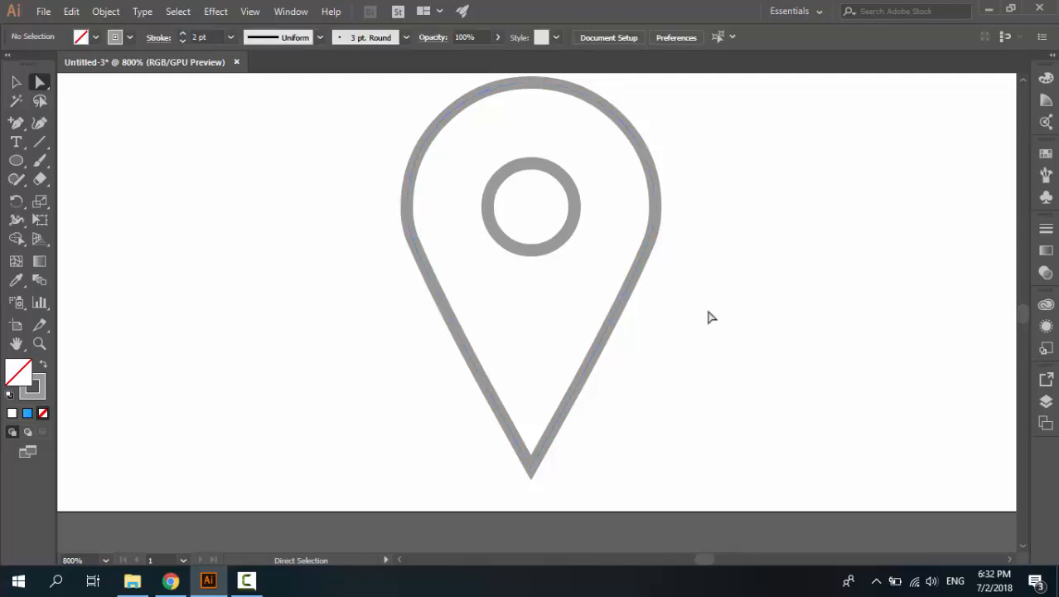
# Examine the straightened sides and overall shape of the pin at several magnifications
pyautogui.hotkey('ctrl', '-')
pyautogui.hotkey('ctrl', '-')
pyautogui.hotkey('ctrl', '-')
pyautogui.hotkey('ctrl', '-')
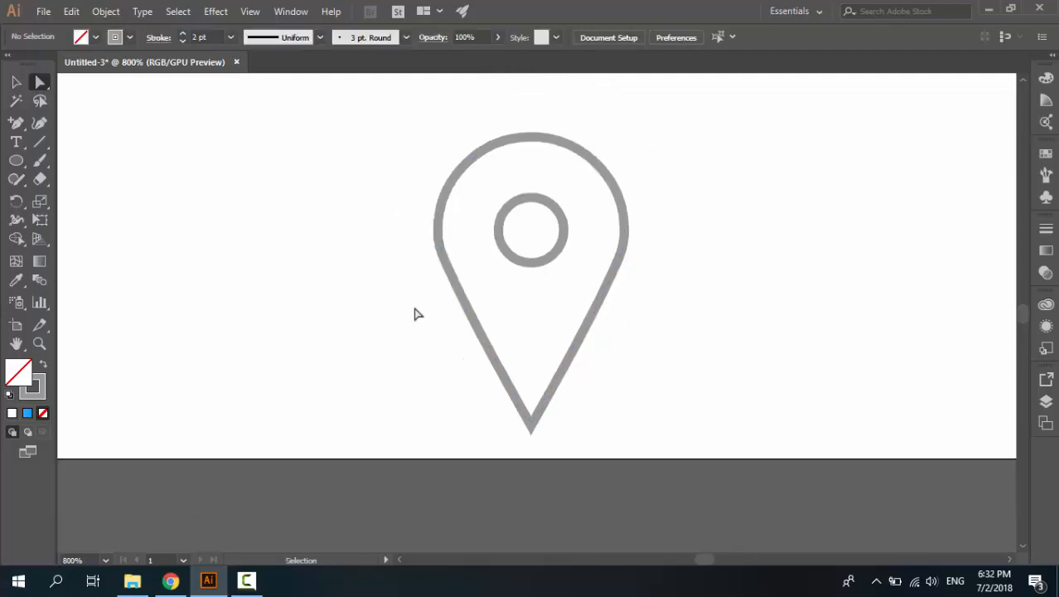
pyautogui.hotkey('ctrl', '+')
pyautogui.hotkey('ctrl', '+')
pyautogui.hotkey('ctrl', '+')
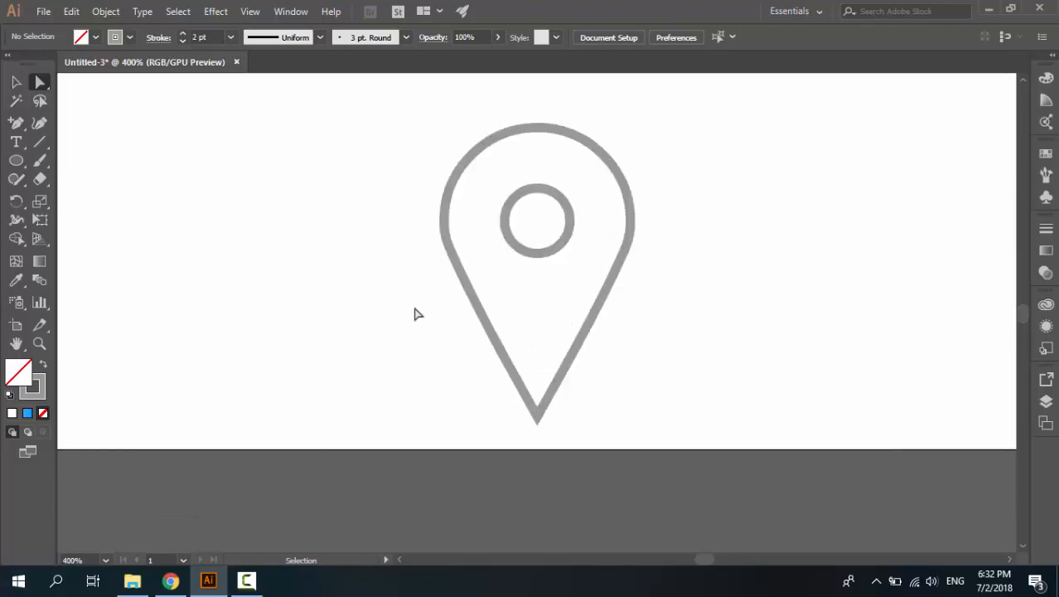
pyautogui.hotkey('ctrl', '+')
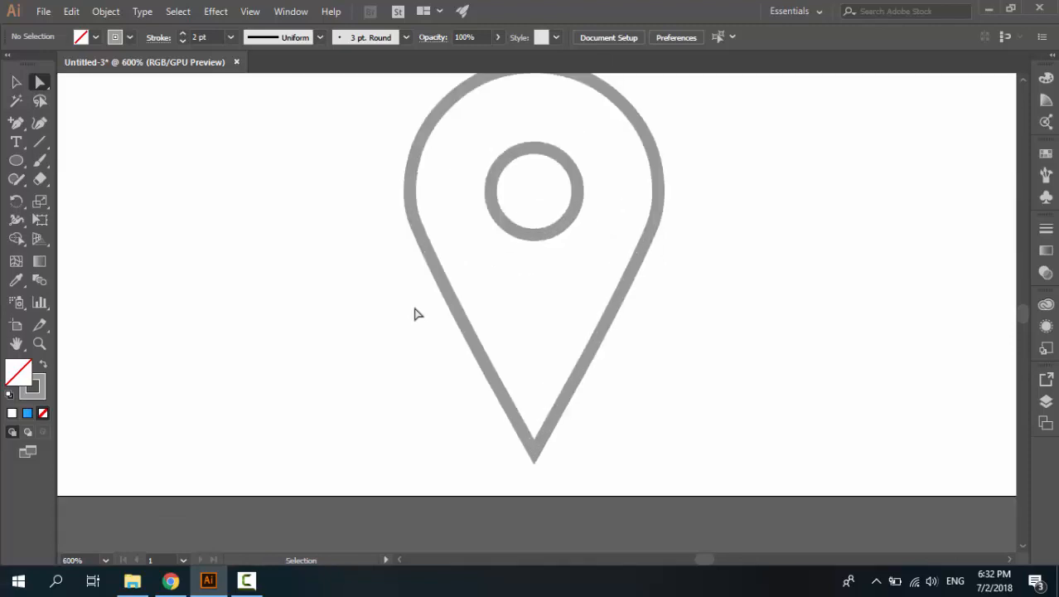
# Pull the lower direction handles of both side anchors slightly outward to curve the pin's sides
pyautogui.click(417, 224)
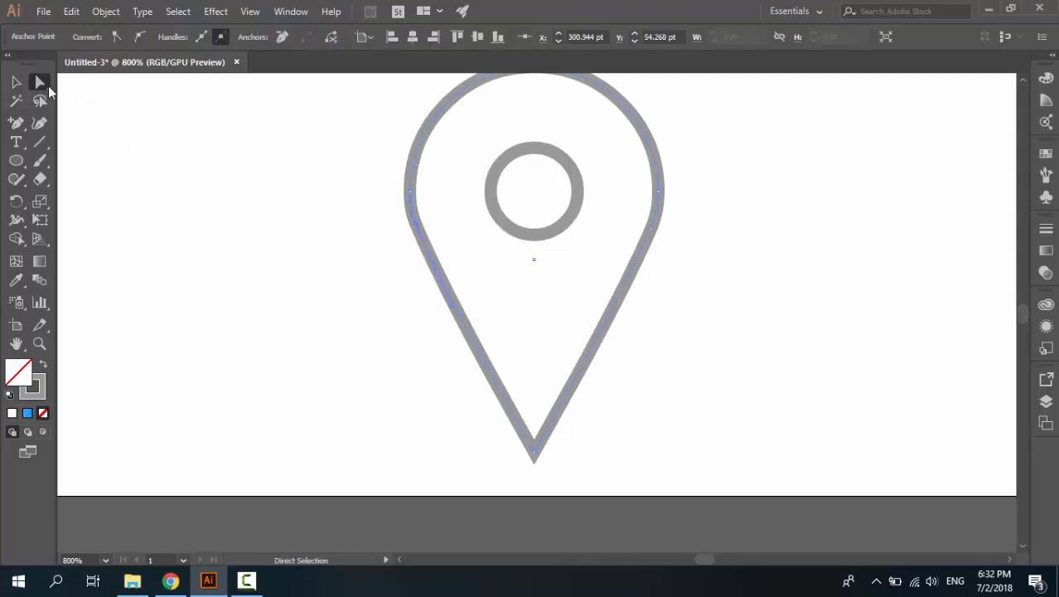
pyautogui.hotkey('ctrl', '+')
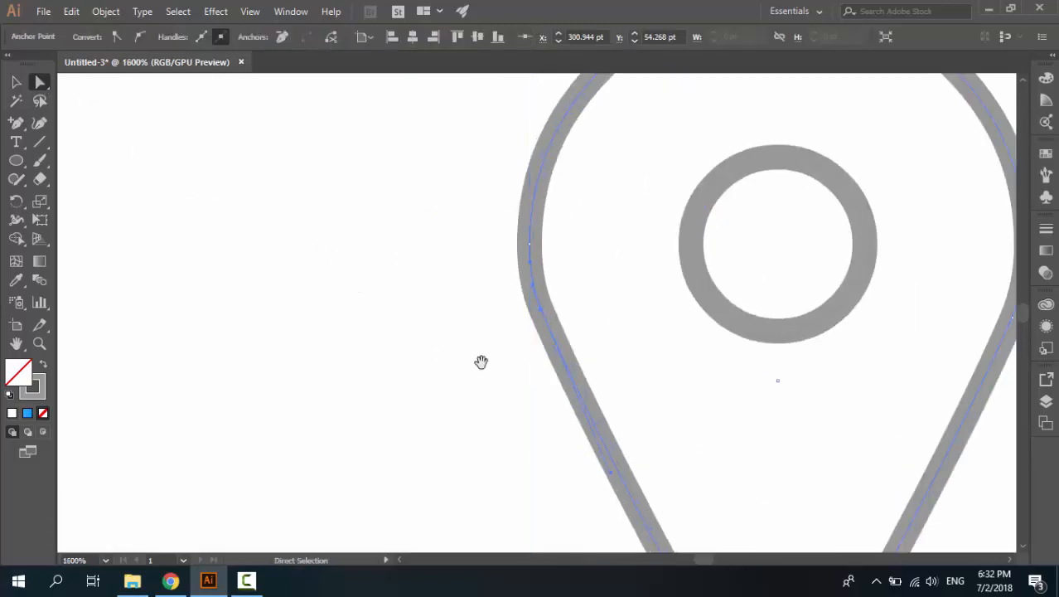
pyautogui.moveTo(480, 360); pyautogui.dragTo(266, 131)
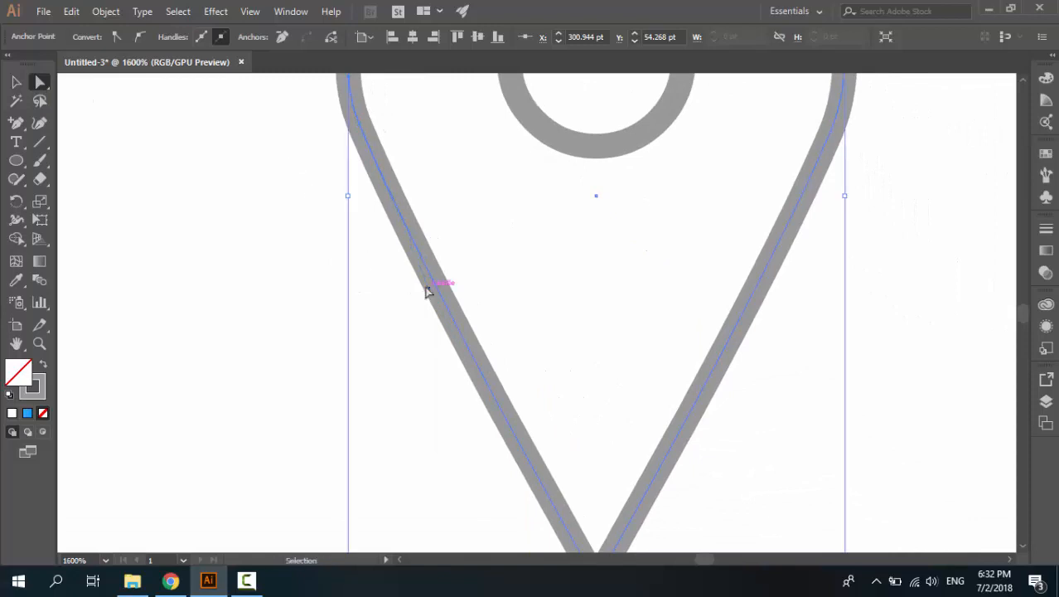
pyautogui.hotkey('ctrl', '-')
pyautogui.moveTo(427, 294); pyautogui.dragTo(291, 168)
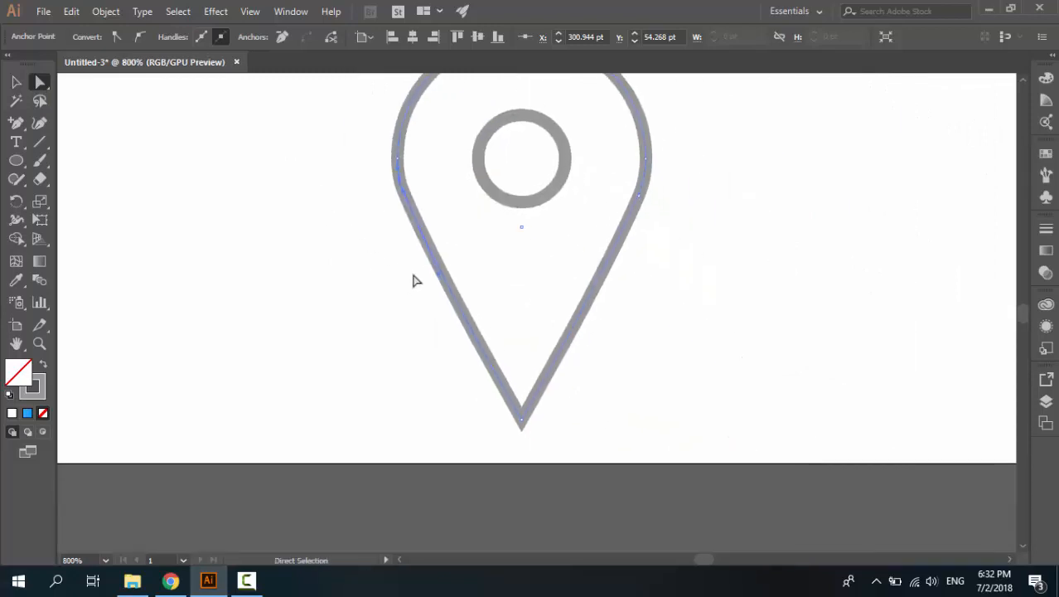
pyautogui.moveTo(439, 273); pyautogui.dragTo(432, 277)
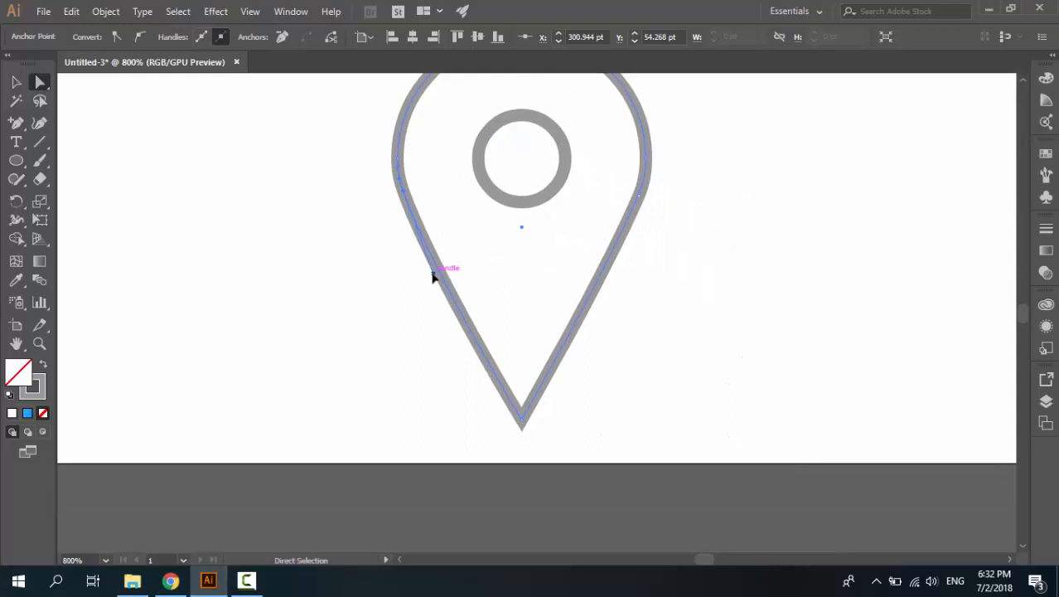
pyautogui.click(636, 199)
pyautogui.moveTo(603, 275); pyautogui.dragTo(612, 278)
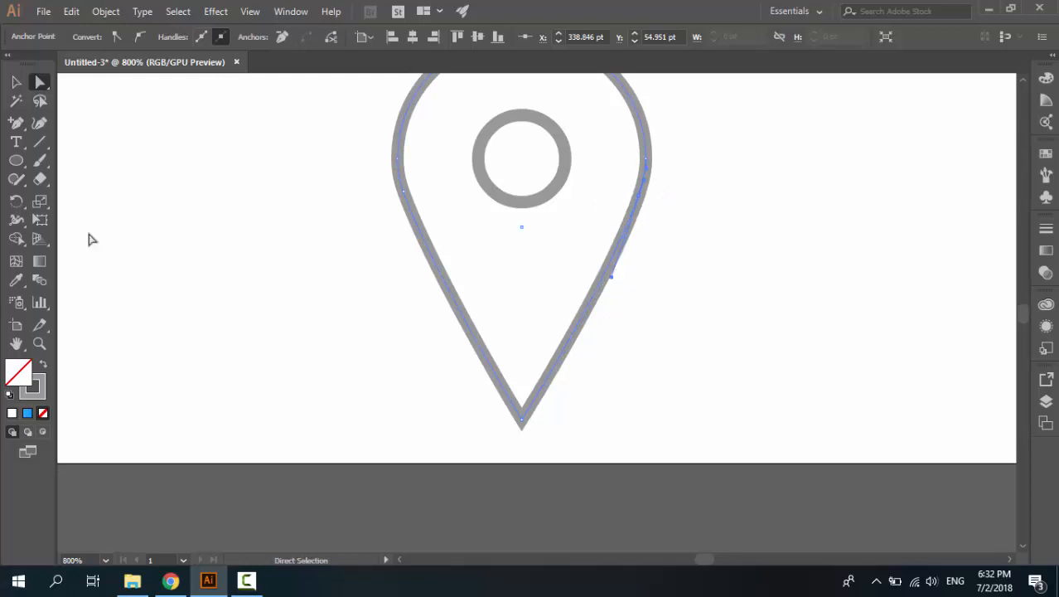
pyautogui.click(15, 82)
pyautogui.click(429, 409)
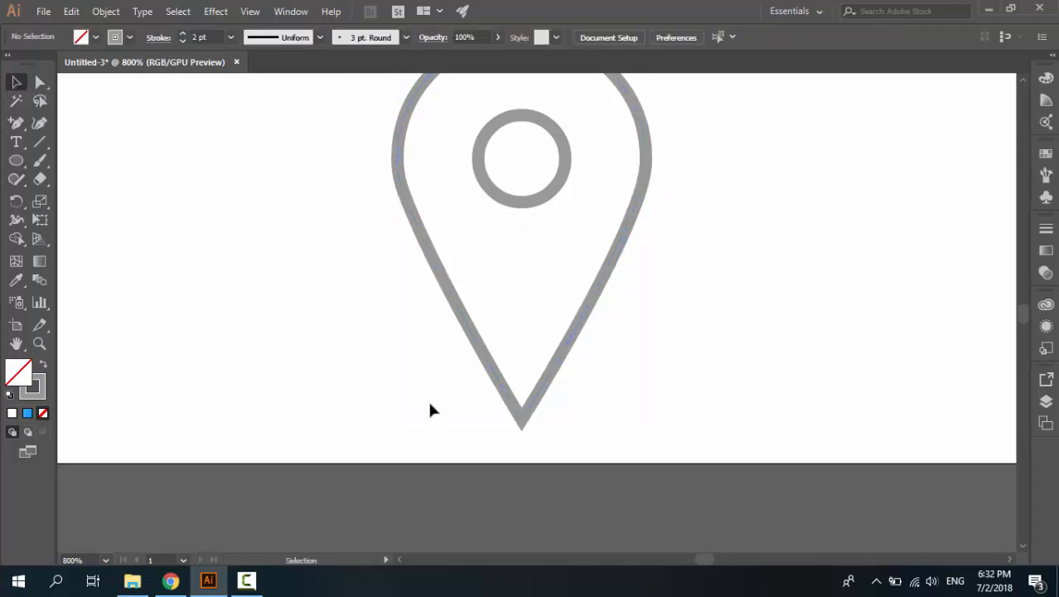
# Move the pin outline and its inner circle together upward to leave room below the tip
pyautogui.hotkey('ctrl', '-')
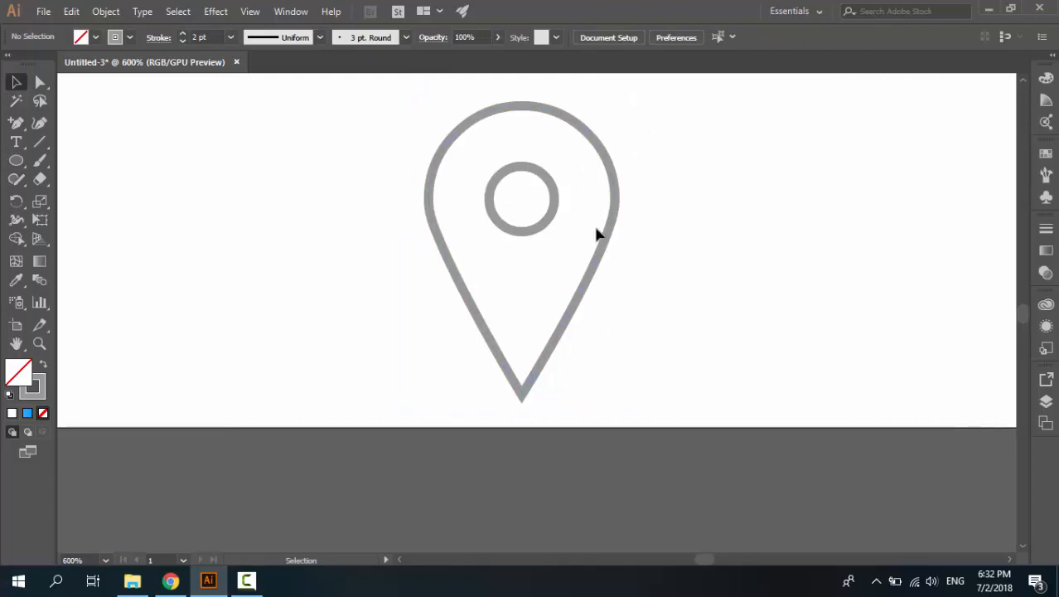
pyautogui.moveTo(690, 361); pyautogui.dragTo(645, 346)
pyautogui.hotkey('ctrl', '-')
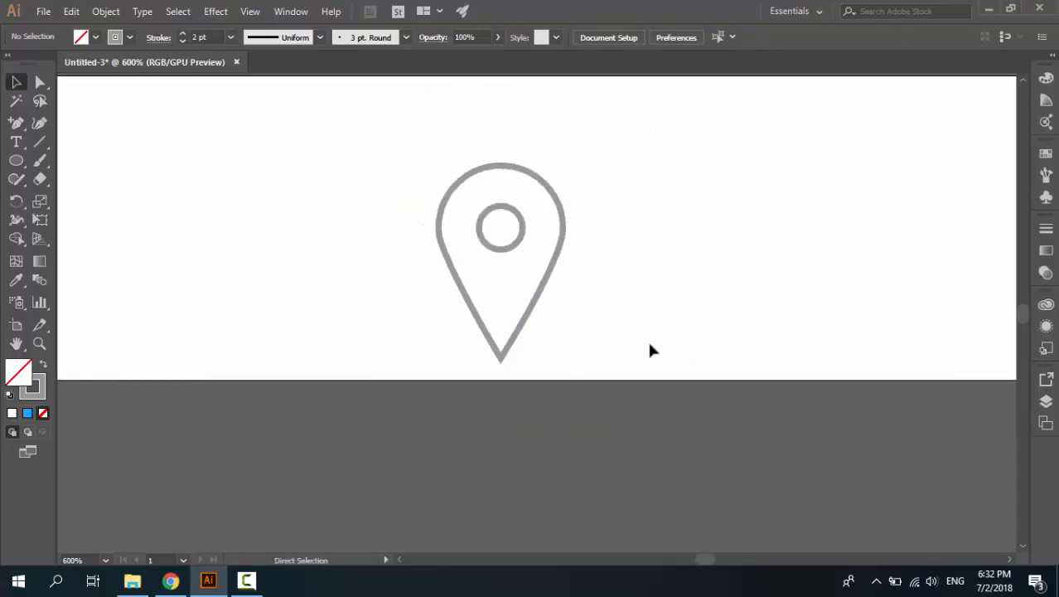
pyautogui.hotkey('ctrl', '-')
pyautogui.hotkey('ctrl', '+')
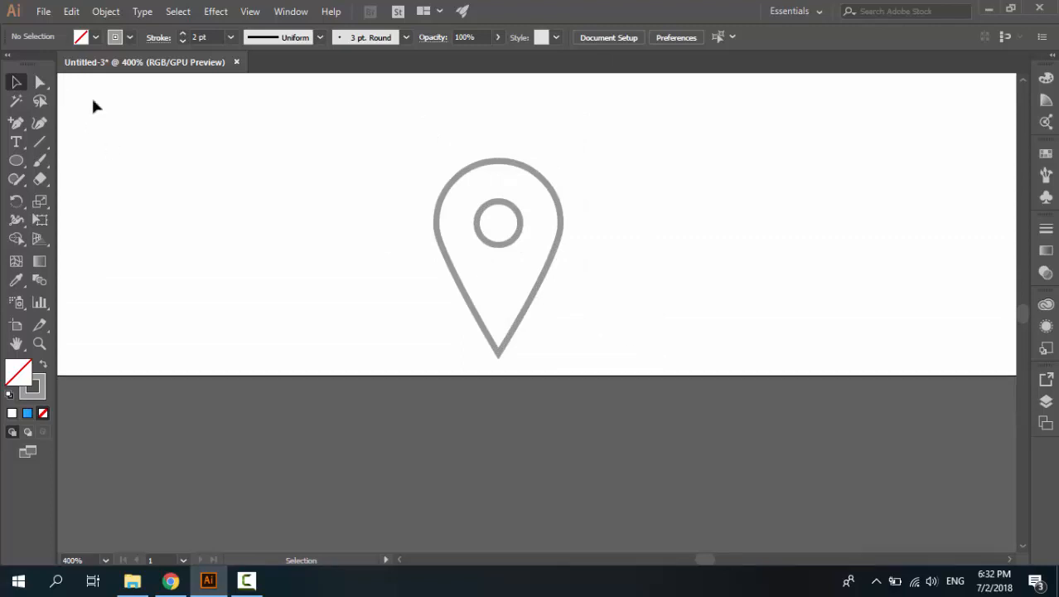
pyautogui.moveTo(537, 270); pyautogui.dragTo(509, 201)
pyautogui.click(218, 201)
# Add the point text "Location" just below the pin's tip
pyautogui.press('t')
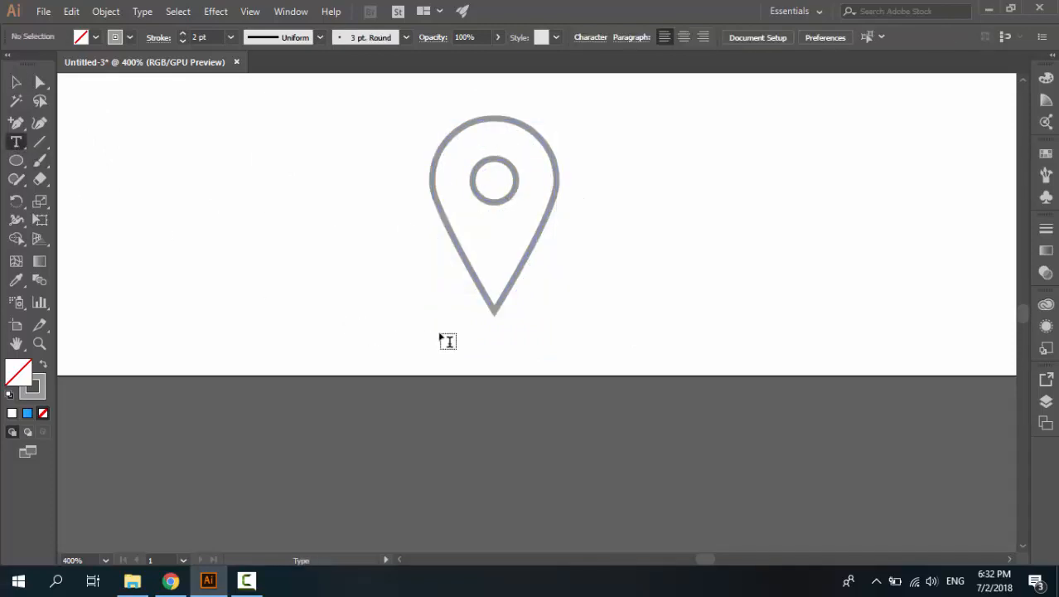
pyautogui.click(479, 360)
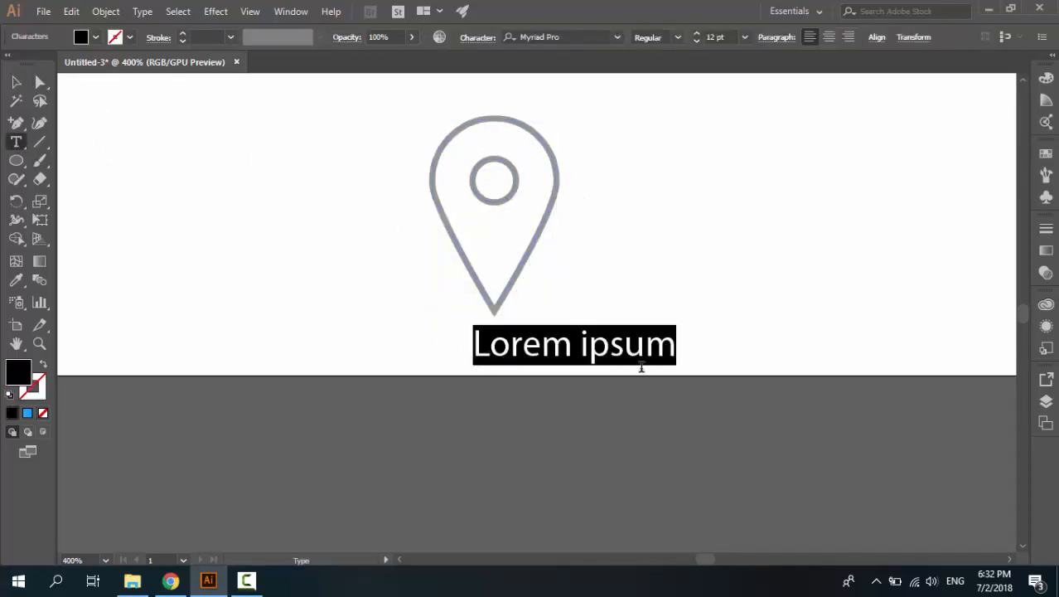
pyautogui.write('Loca')
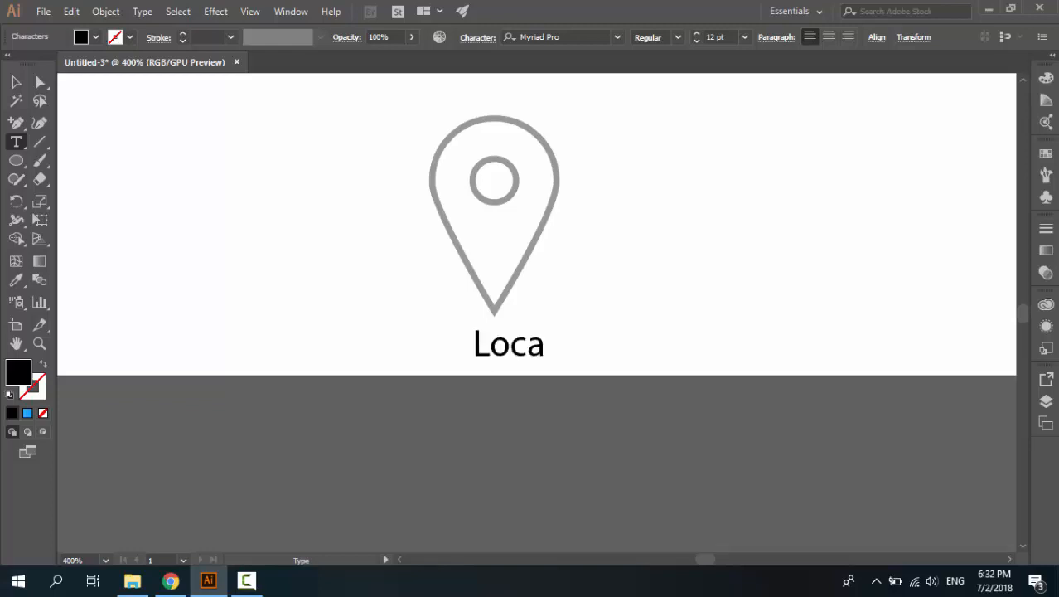
pyautogui.write('tion')
# Fill the whole "Location" text with a medium gray matching the pin
pyautogui.hotkey('ctrl', 'a')
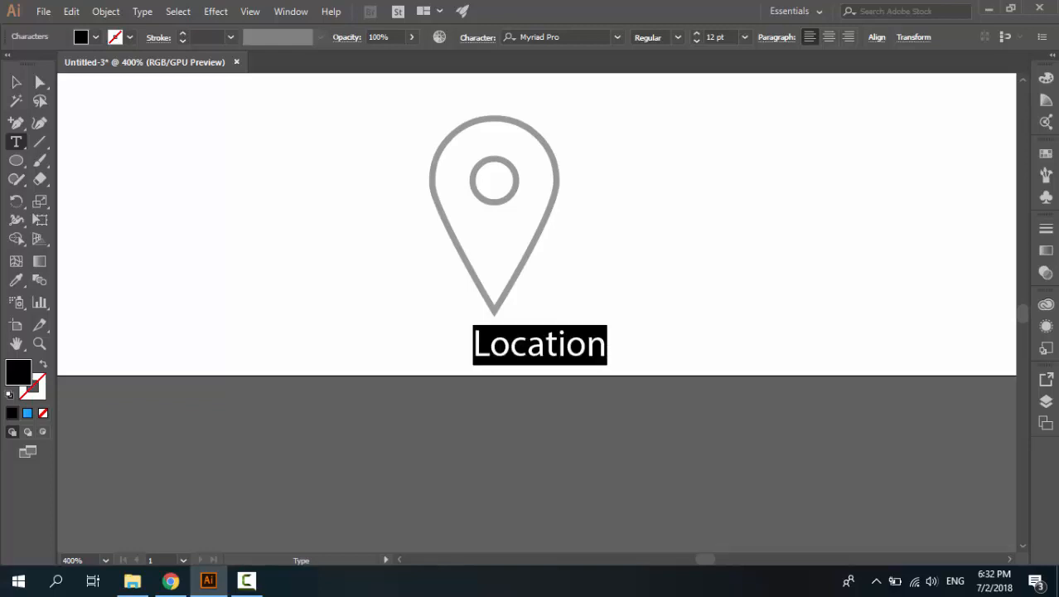
pyautogui.click(86, 36)
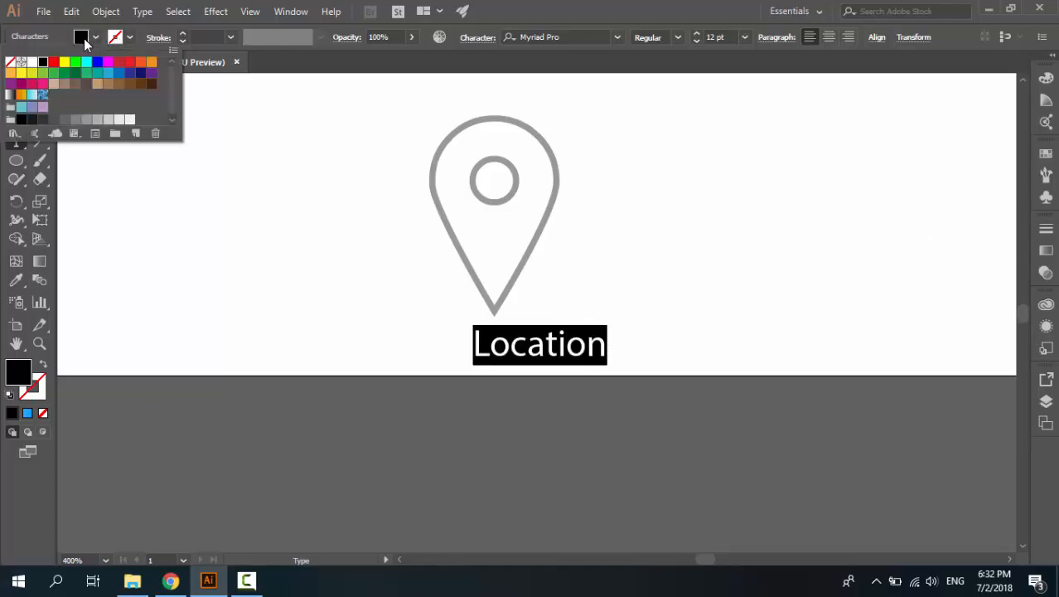
pyautogui.click(86, 122)
pyautogui.press('Escape')
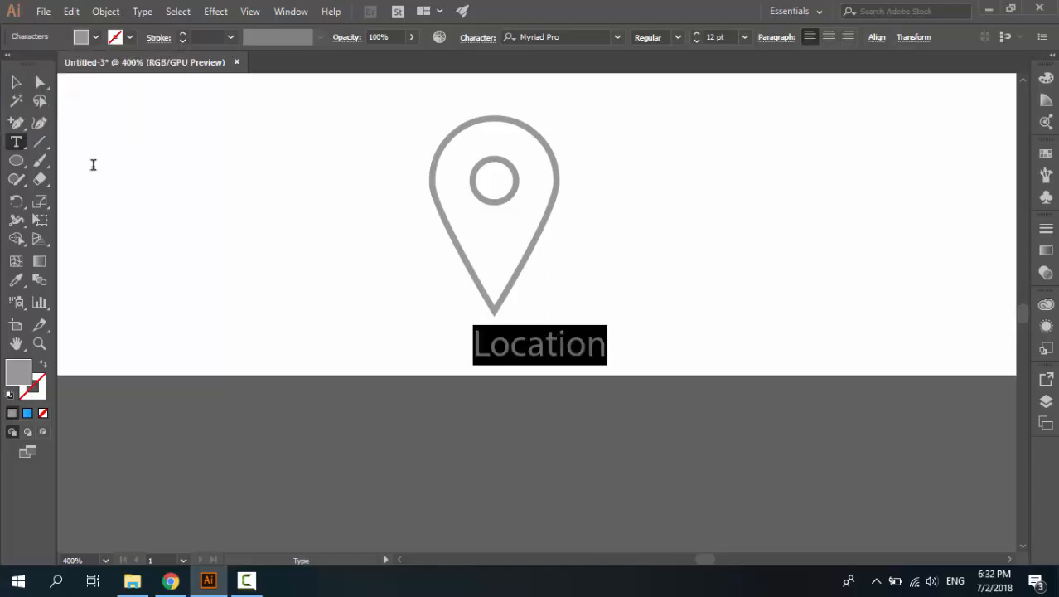
pyautogui.press('Escape')
pyautogui.click(208, 228)
# Move the "Location" label sideways so it sits centered beneath the pin's tip
pyautogui.click(534, 354)
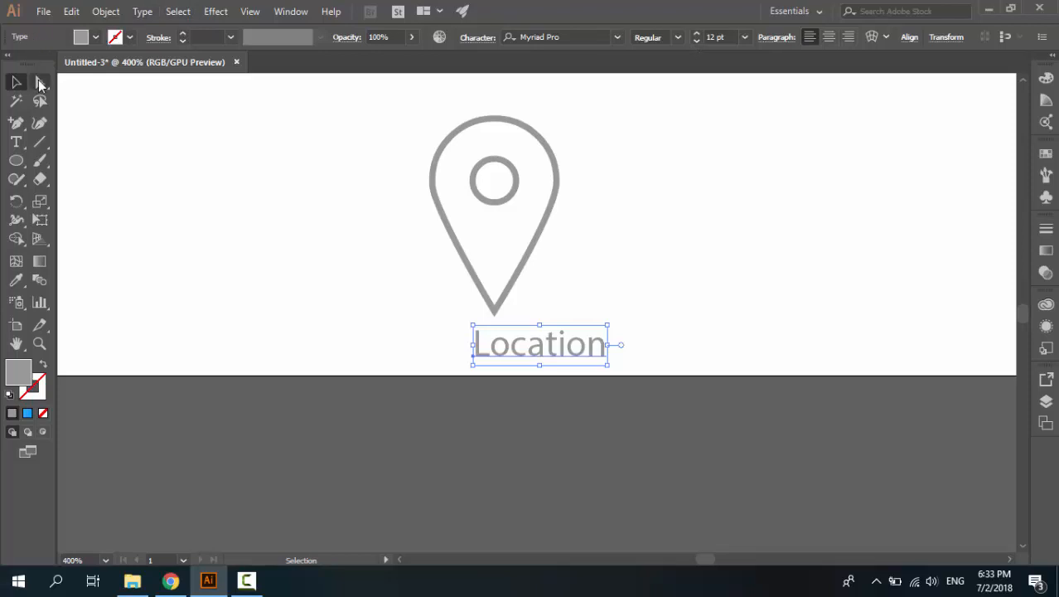
pyautogui.click(311, 222)
pyautogui.click(544, 348)
pyautogui.moveTo(544, 354); pyautogui.dragTo(499, 354)
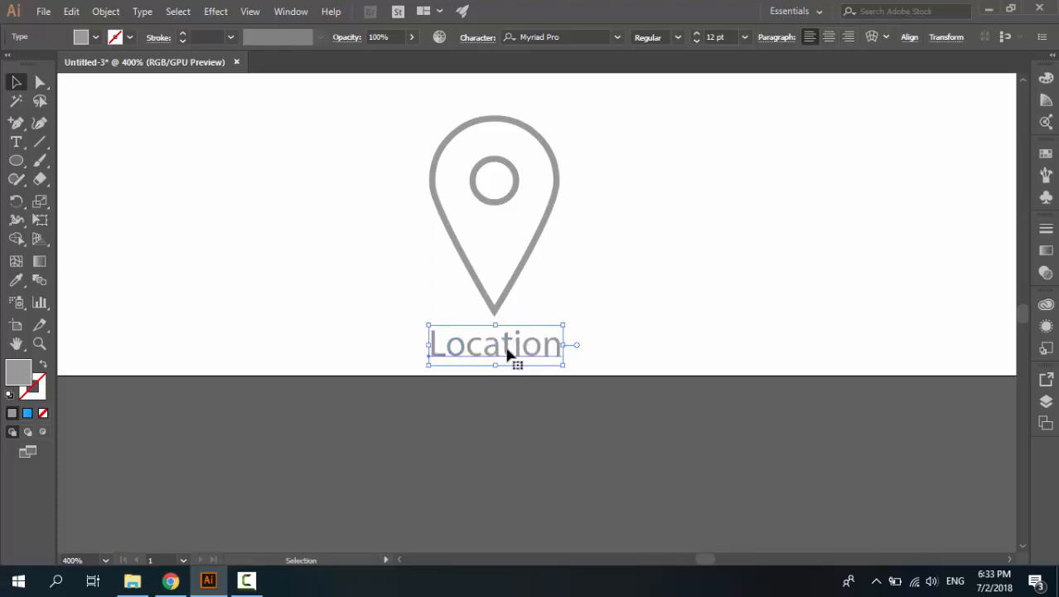
# Center the "Location" label horizontally on the artboard using Align, and keep the label selected
pyautogui.click(291, 10)
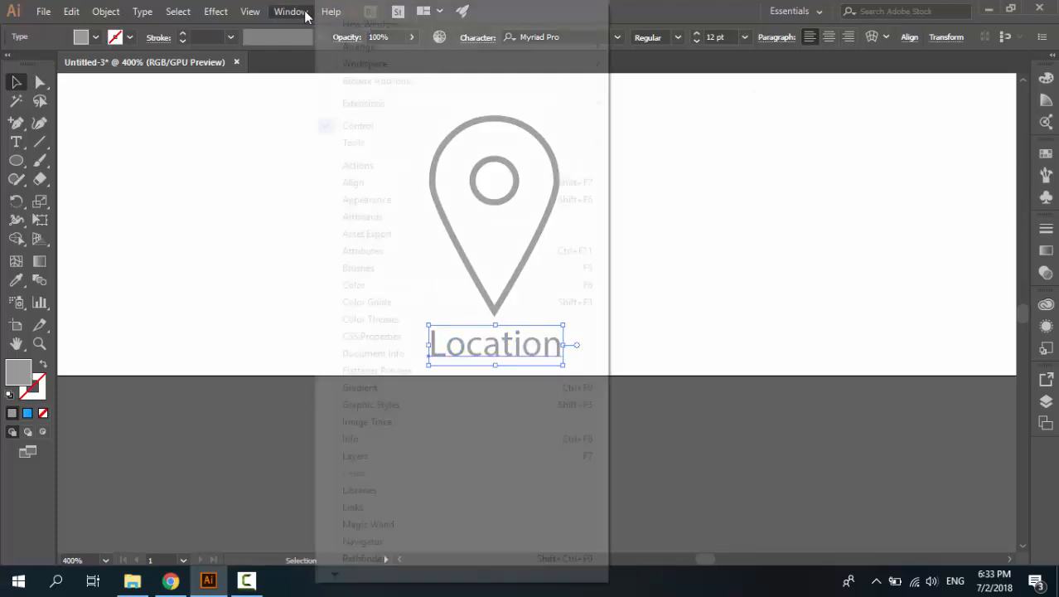
pyautogui.click(381, 181)
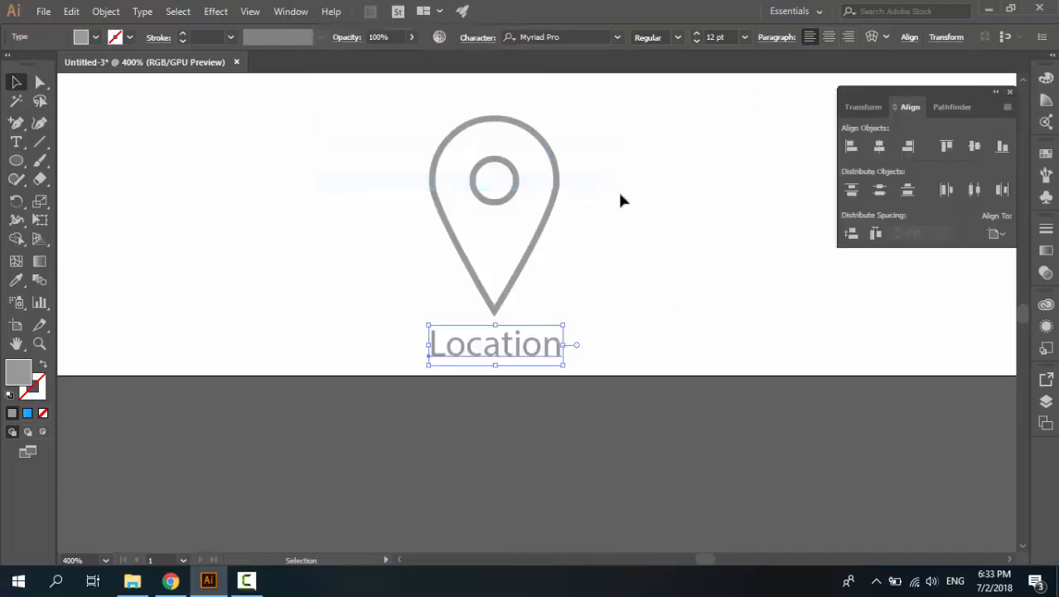
pyautogui.click(879, 146)
pyautogui.click(502, 329)
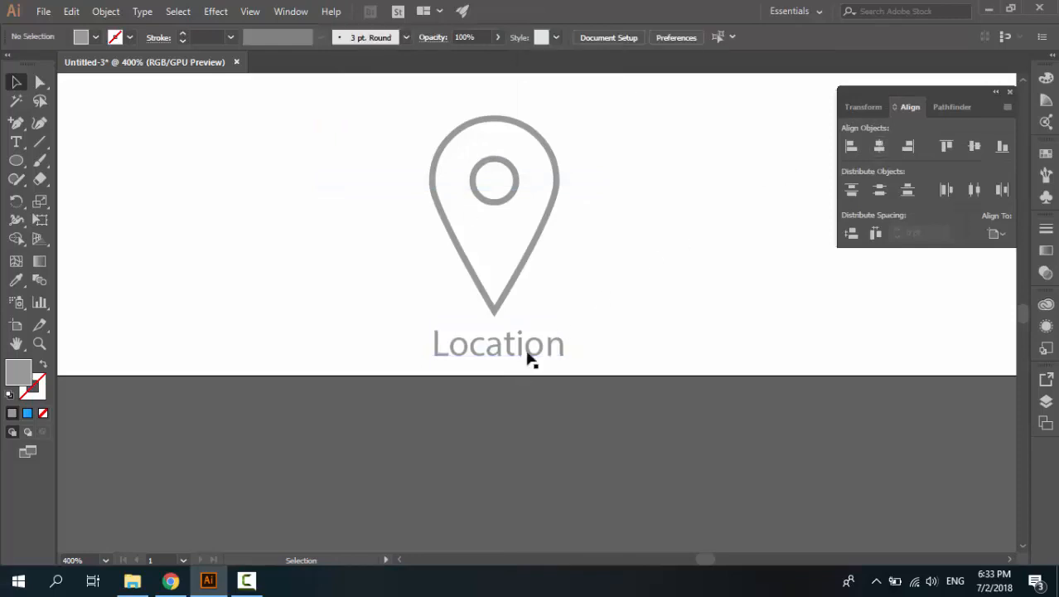
pyautogui.click(515, 348)
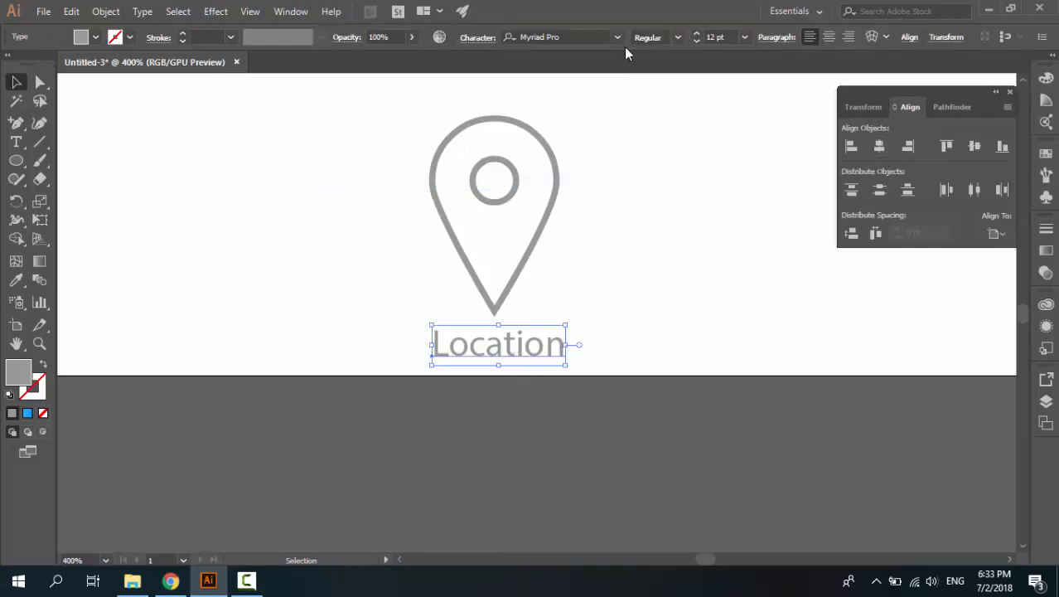
# Increase the "Location" label's font size to 15 pt and center it horizontally on the artboard again
pyautogui.click(696, 33)
pyautogui.click(696, 33)
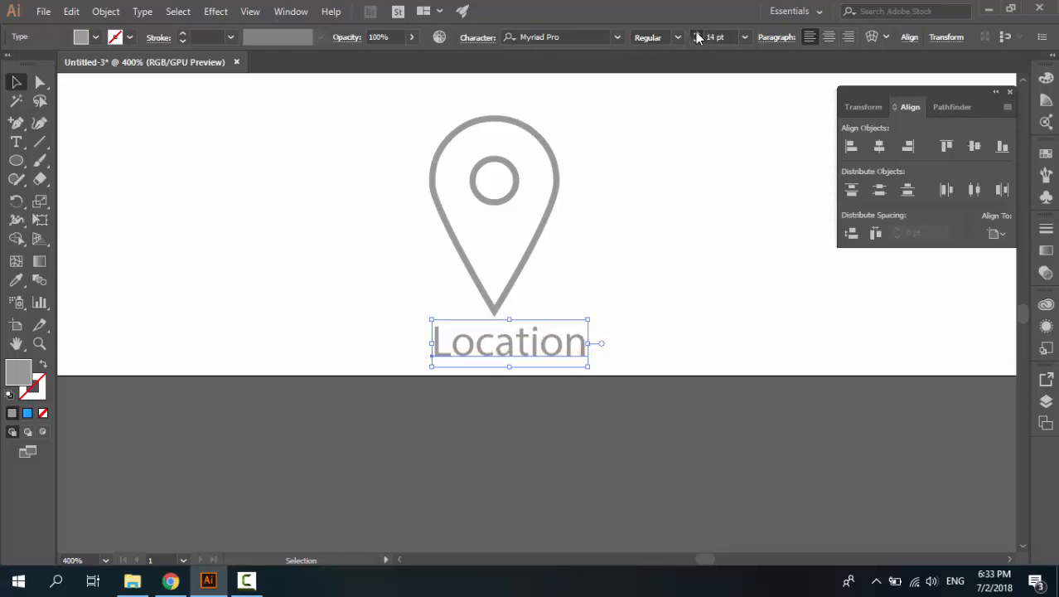
pyautogui.click(697, 34)
pyautogui.click(879, 146)
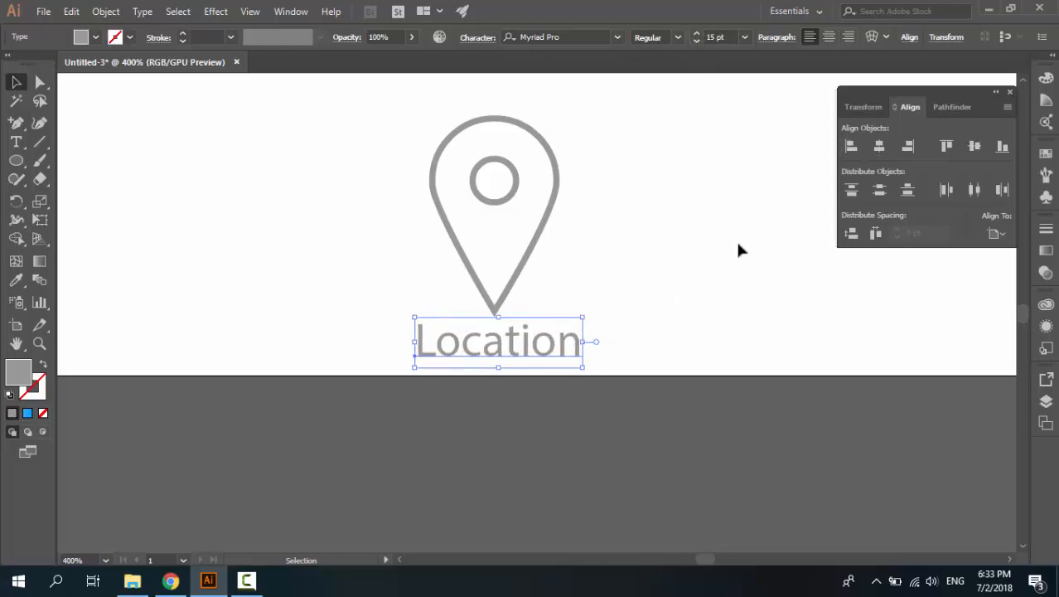
# Nudge the "Location" label slightly down, away from the pin's tip, and deselect it
pyautogui.press('Down')
pyautogui.press('Down')
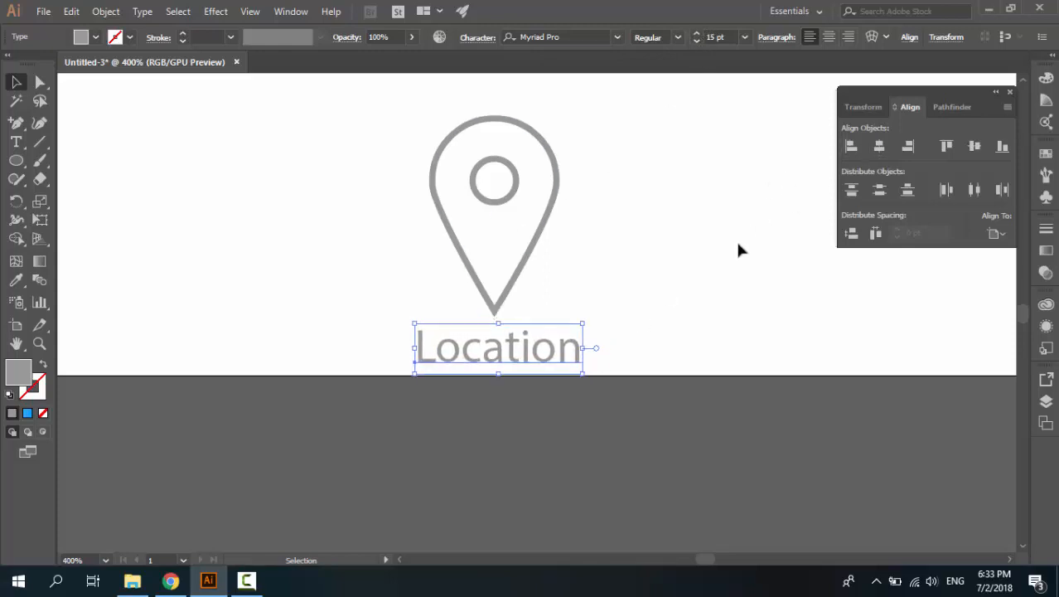
pyautogui.click(686, 232)
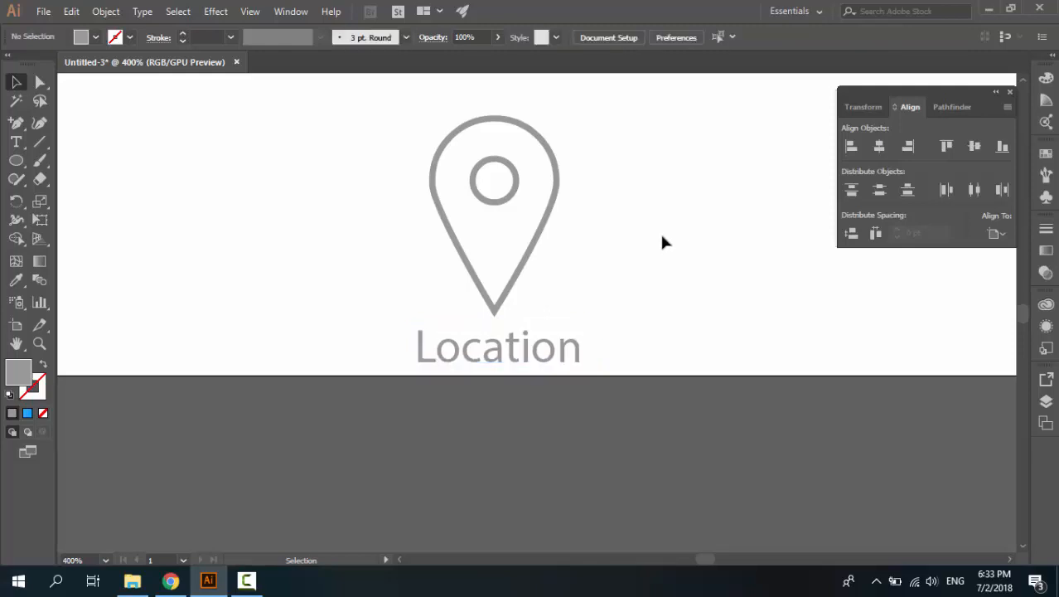
# Shrink the circle inside the pin slightly around its center, keeping its proportions
pyautogui.click(500, 206)
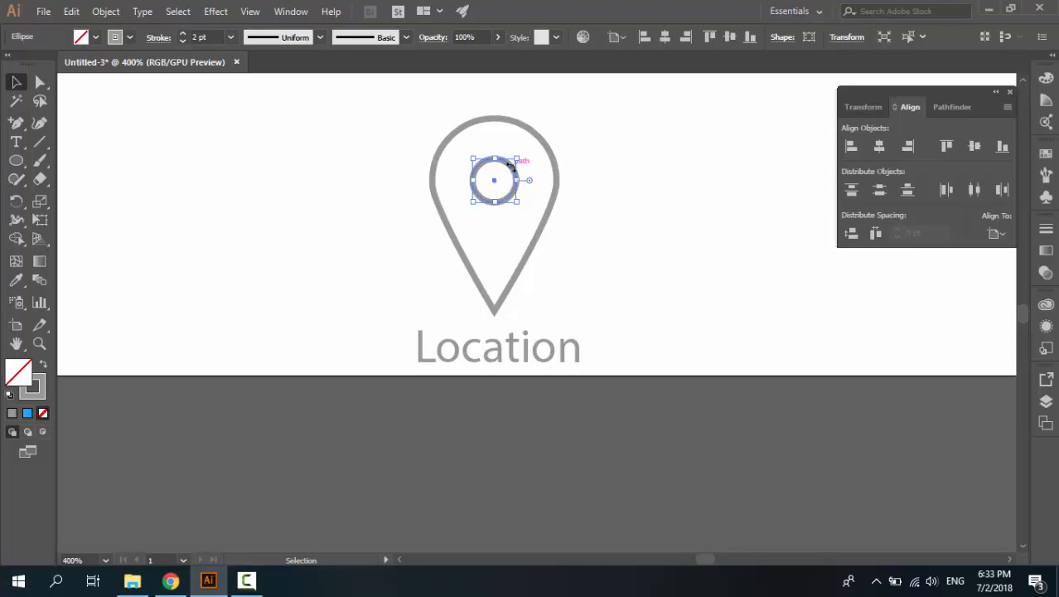
pyautogui.moveTo(518, 160); pyautogui.dragTo(514, 163)
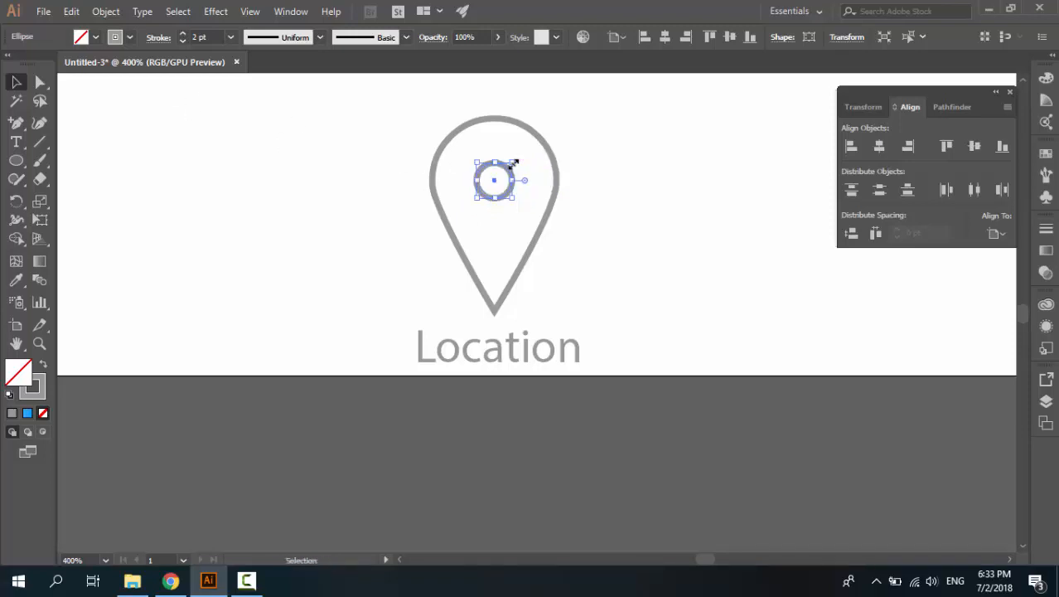
pyautogui.click(497, 228)
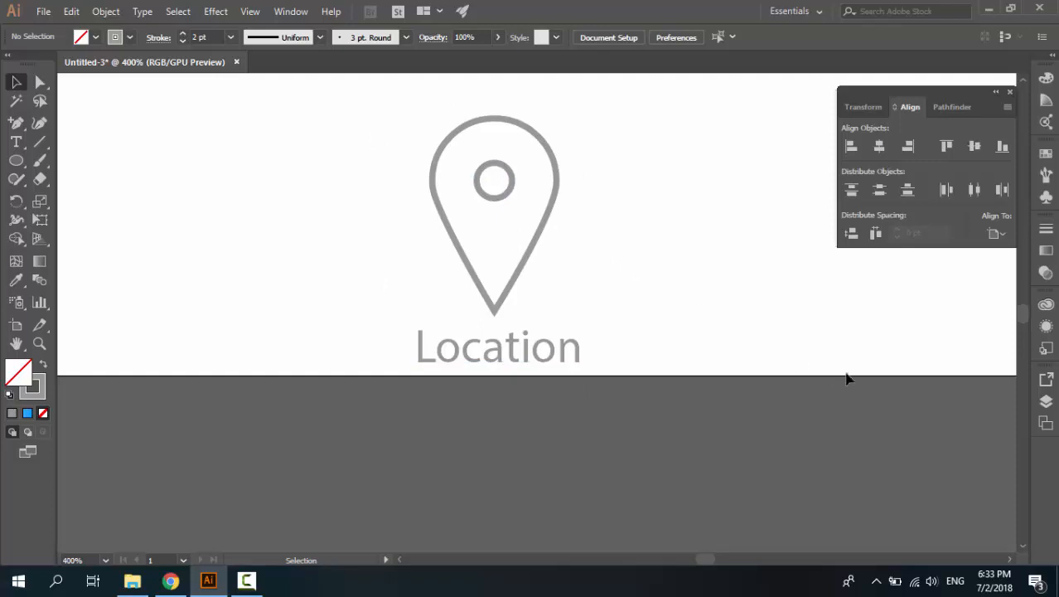
# Rename the layer Layer 1 as LocationMain
pyautogui.click(1048, 402)
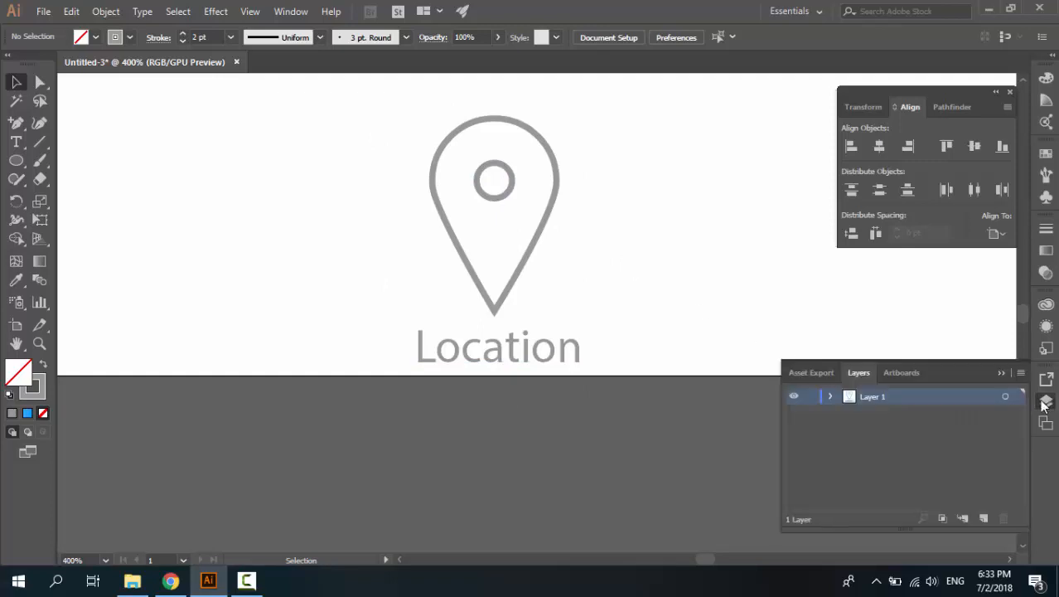
pyautogui.doubleClick(871, 395)
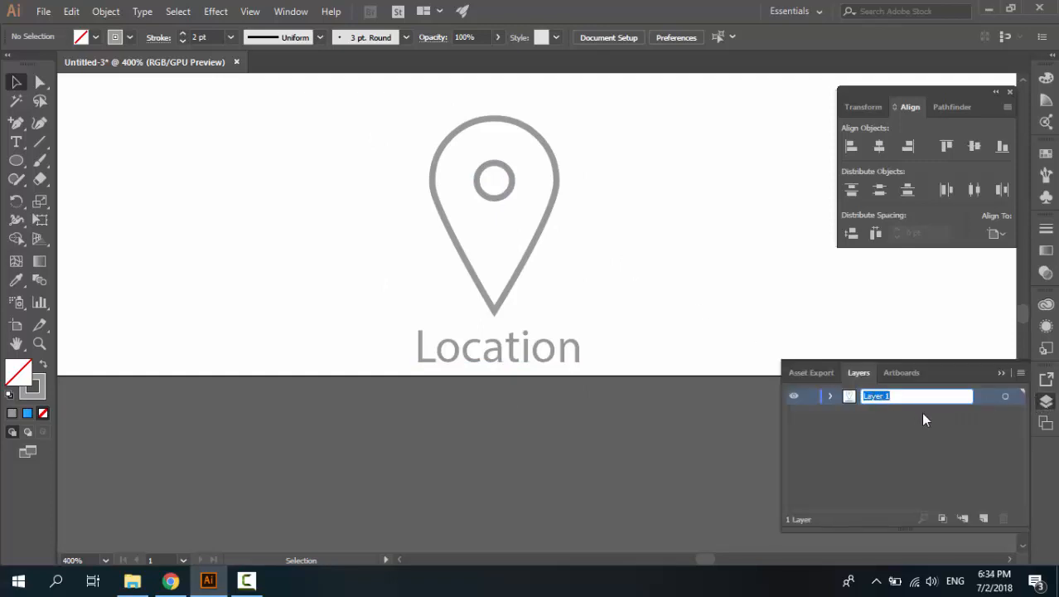
pyautogui.write('LocationMain')
pyautogui.press('Return')
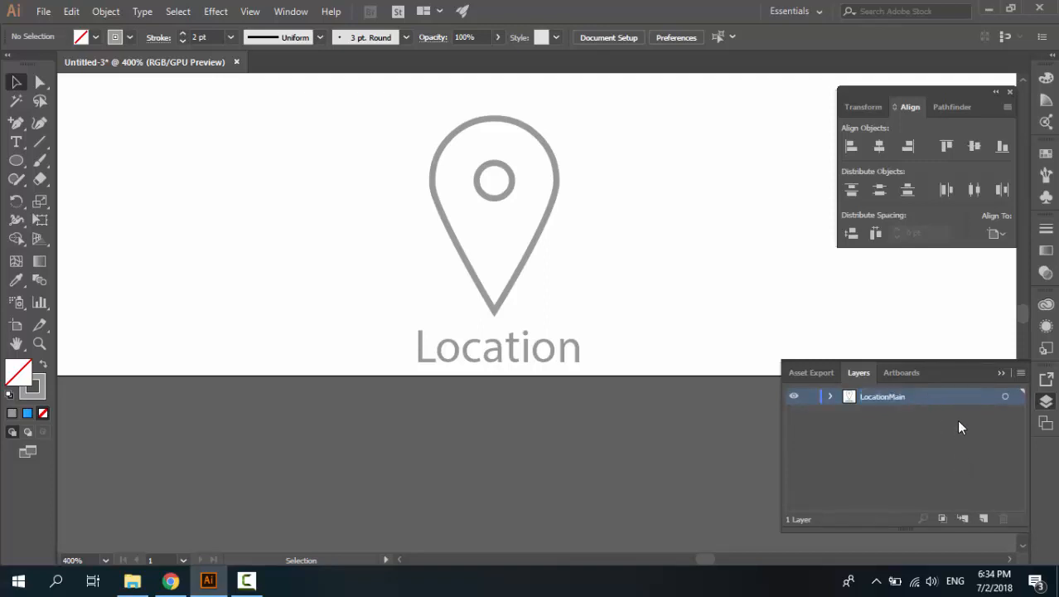
# Duplicate the LocationMain layer and rename the copy LocationActivated
pyautogui.click(1020, 373)
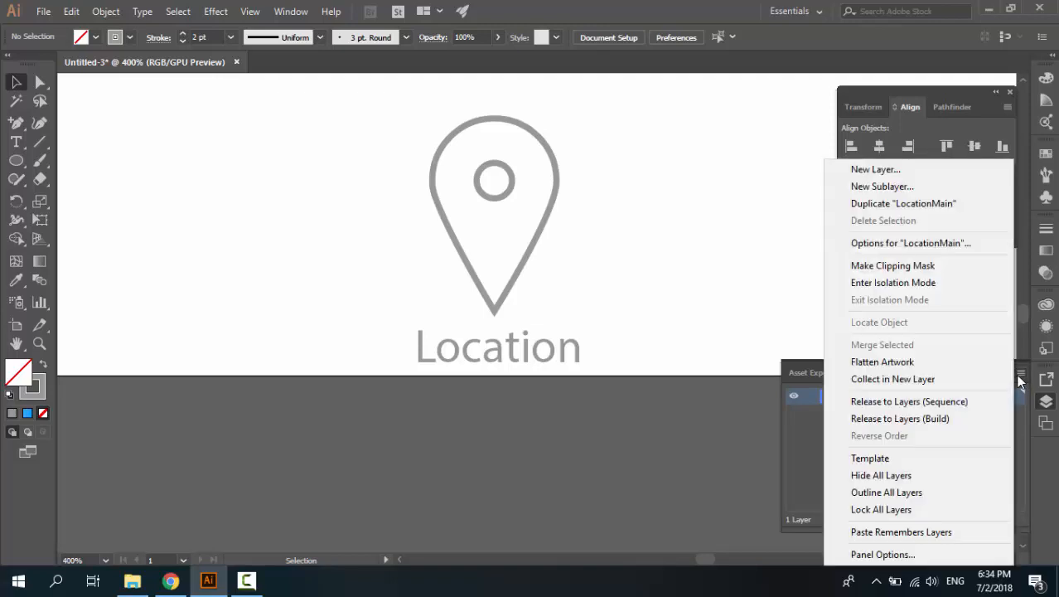
pyautogui.click(910, 204)
pyautogui.doubleClick(887, 397)
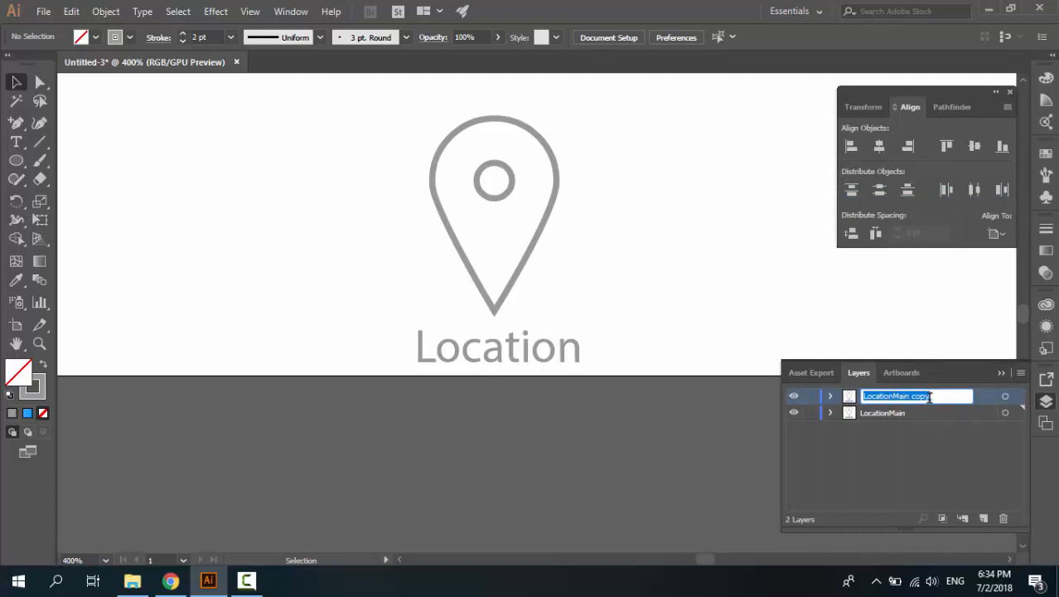
pyautogui.press('Return')
pyautogui.doubleClick(895, 398)
pyautogui.moveTo(893, 396); pyautogui.dragTo(945, 395)
pyautogui.write('Activated')
pyautogui.press('Return')
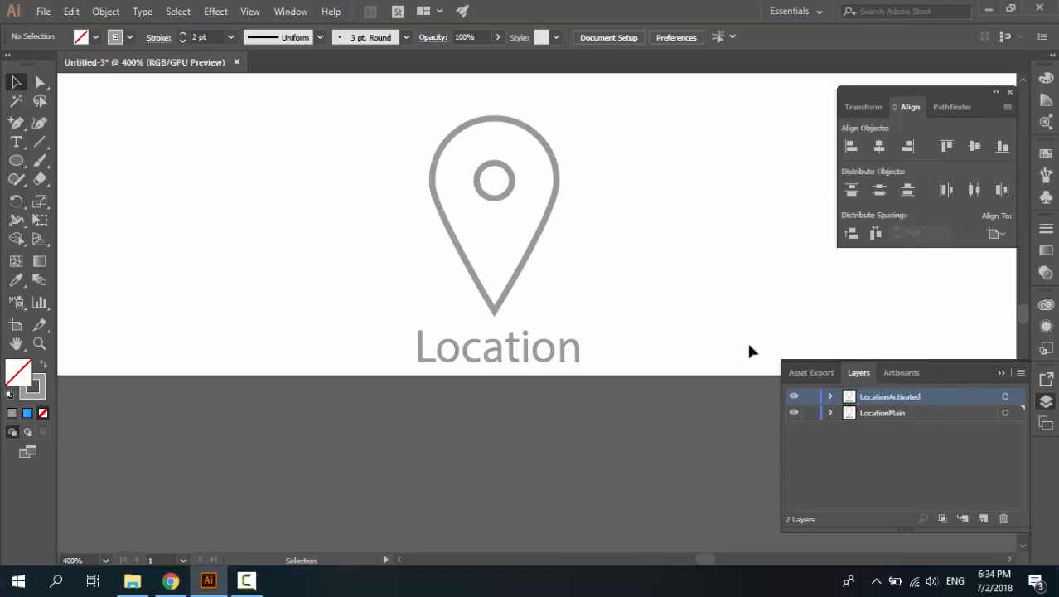
# Hide the LocationMain layer and fill the pin outline on LocationActivated with light blue
pyautogui.click(792, 413)
pyautogui.click(524, 263)
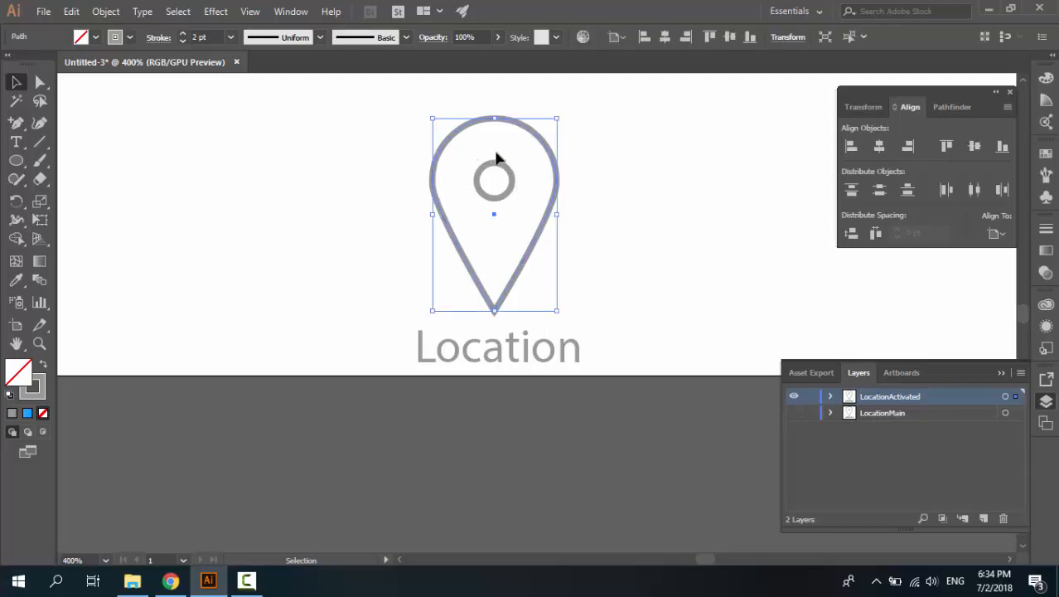
pyautogui.click(97, 38)
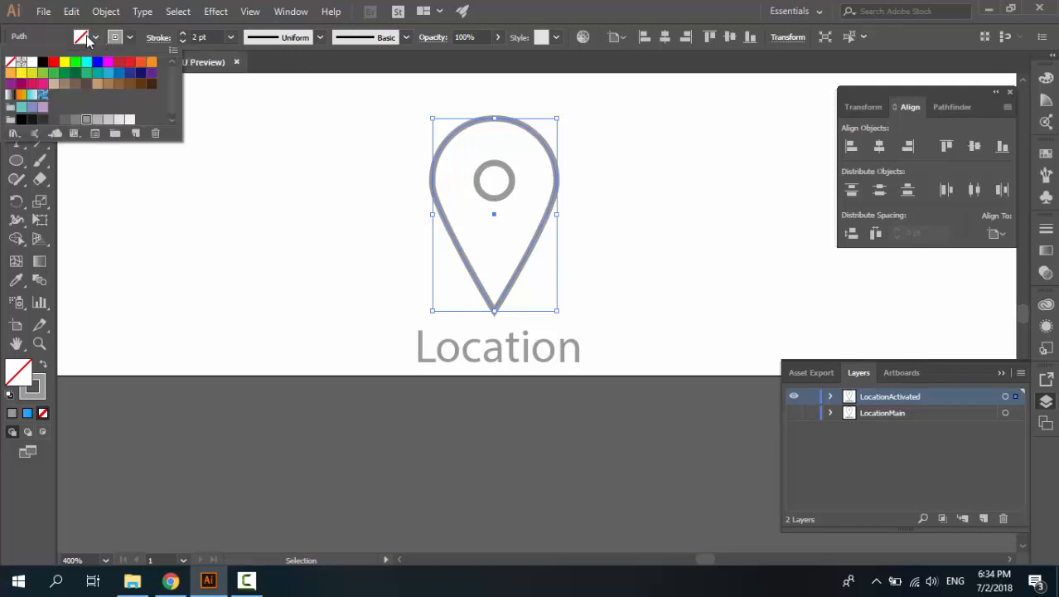
pyautogui.click(96, 38)
pyautogui.click(96, 38)
pyautogui.click(107, 73)
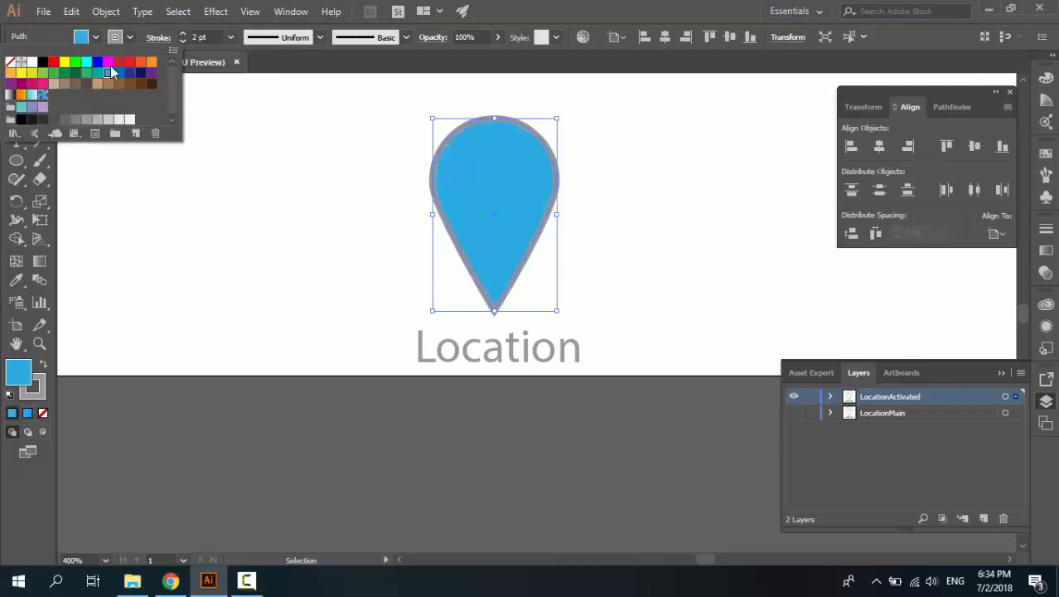
# Remove the gray stroke from the blue pin shape and deselect it
pyautogui.click(130, 38)
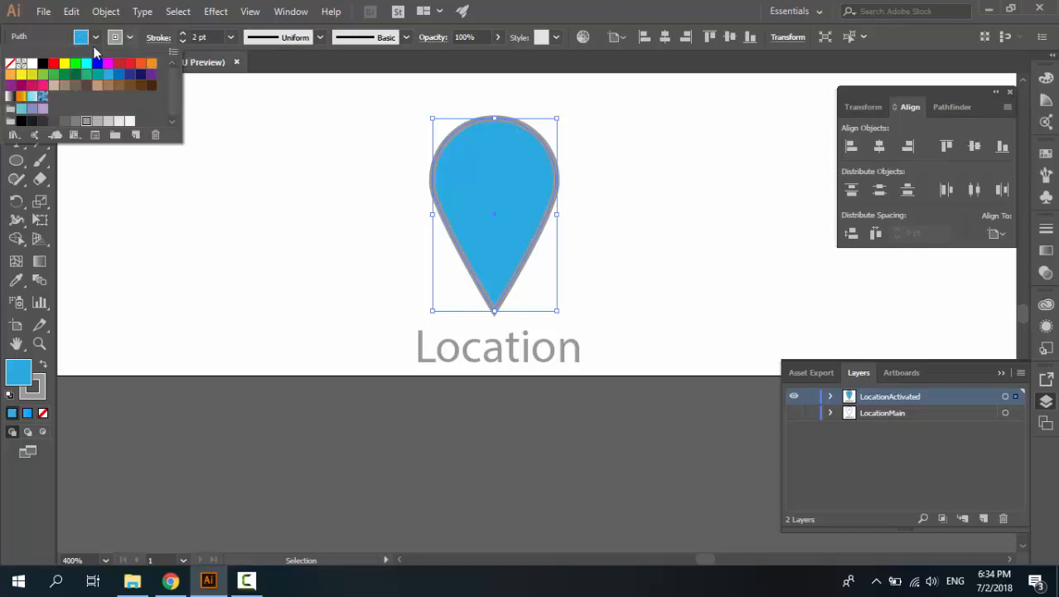
pyautogui.click(8, 60)
pyautogui.click(289, 160)
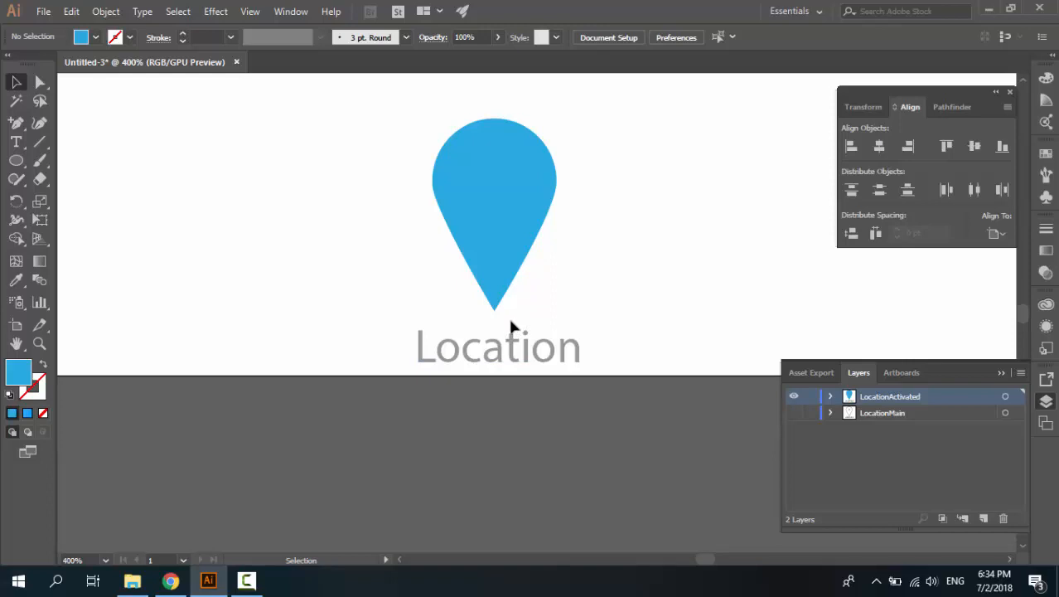
# Send the blue pin shape to the back, behind the small gray circle
pyautogui.click(555, 192)
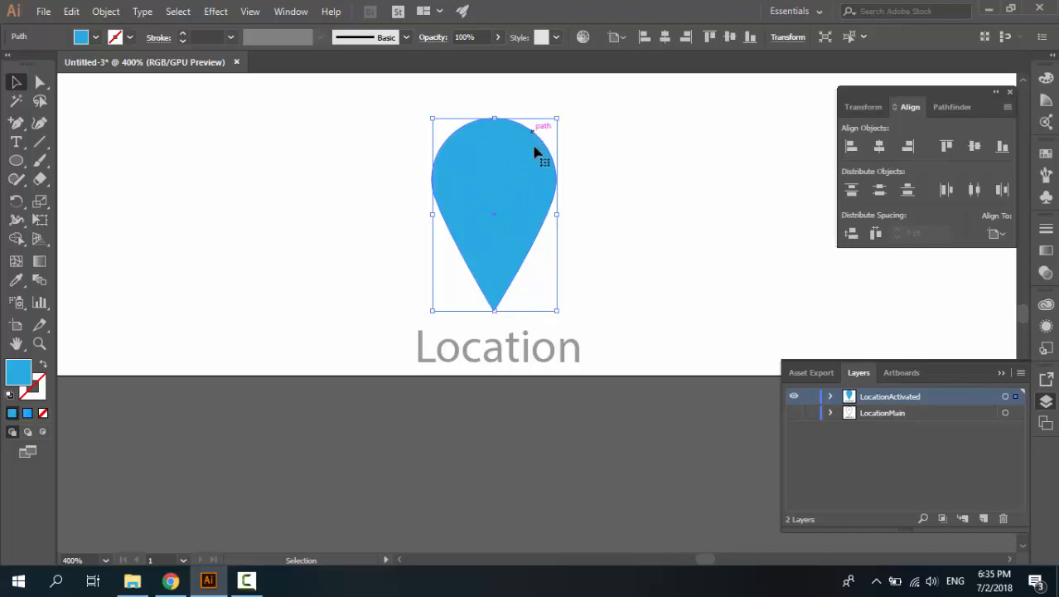
pyautogui.rightClick(513, 193)
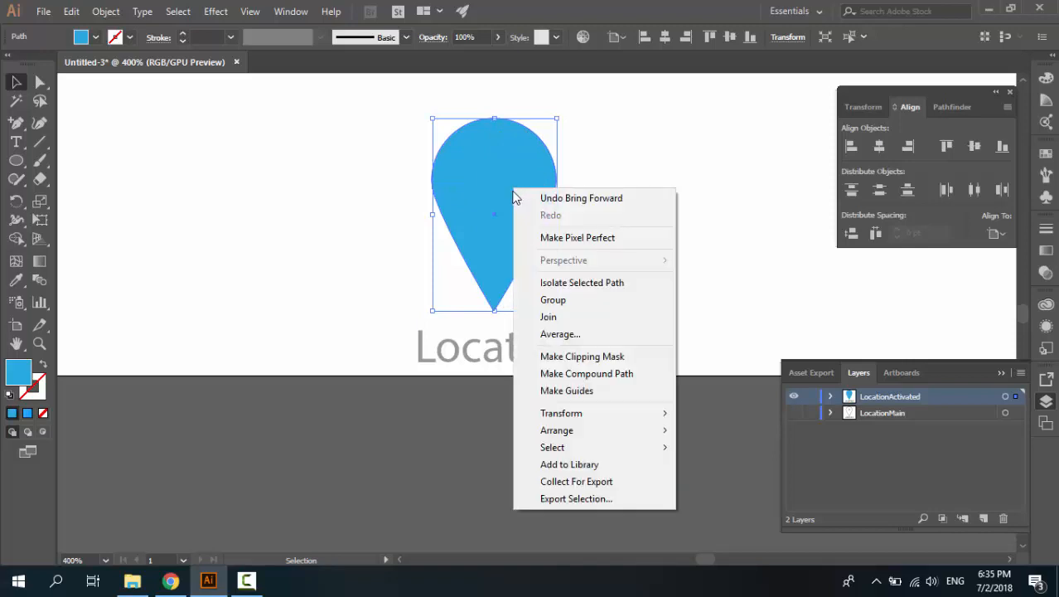
pyautogui.moveTo(549, 432)
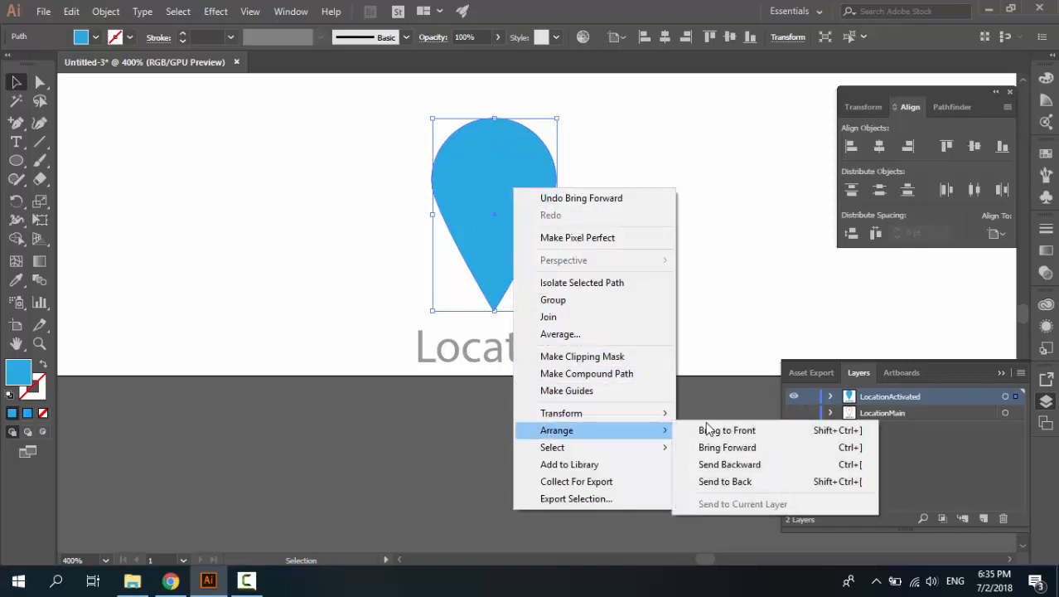
pyautogui.click(726, 480)
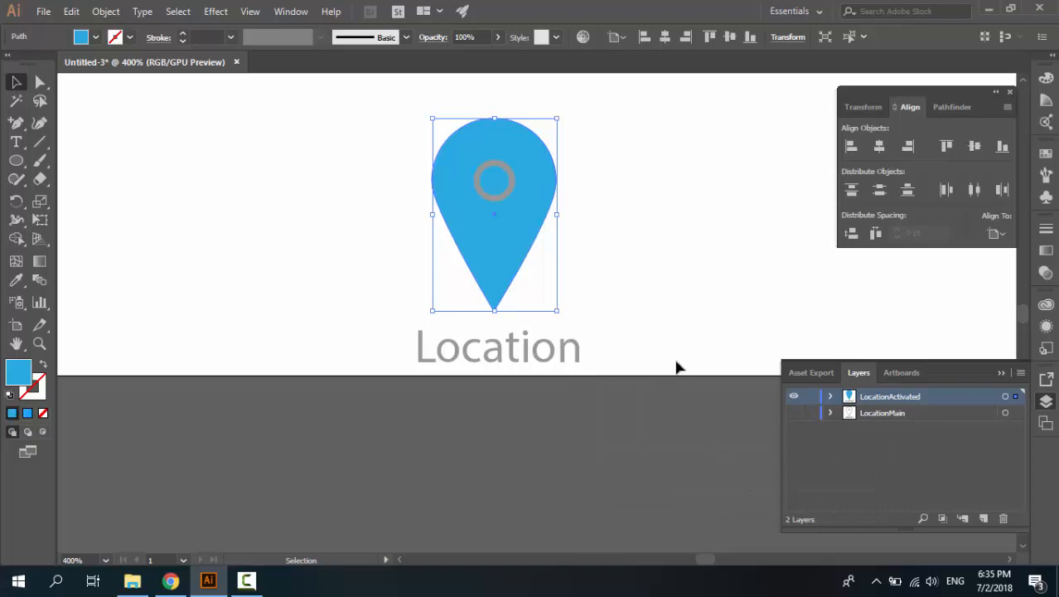
pyautogui.click(500, 190)
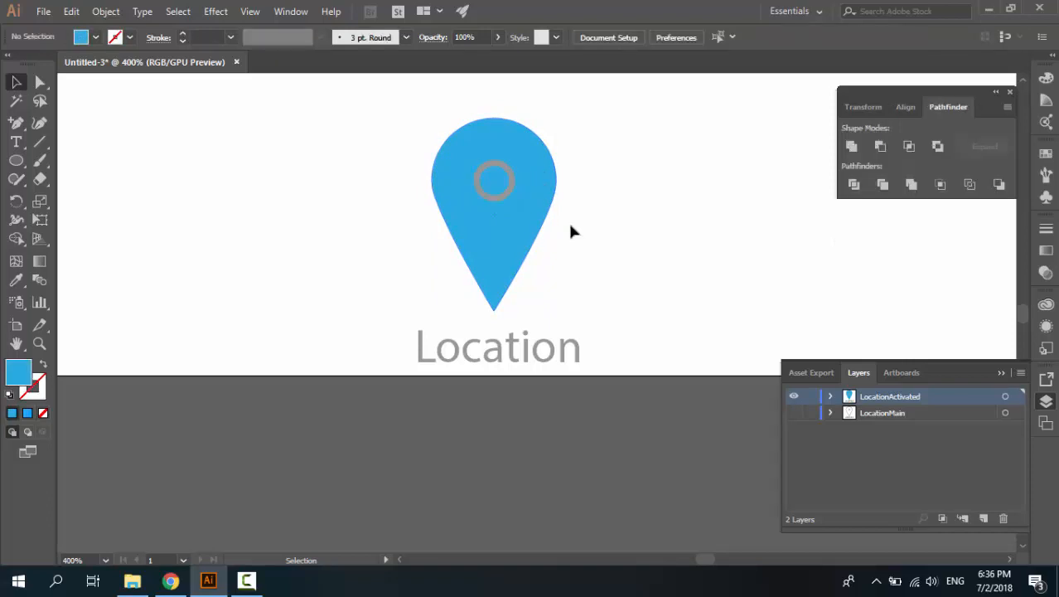
# Cut the small circle out of the blue pin shape using the Pathfinder's Minus Front operation
pyautogui.click(513, 180)
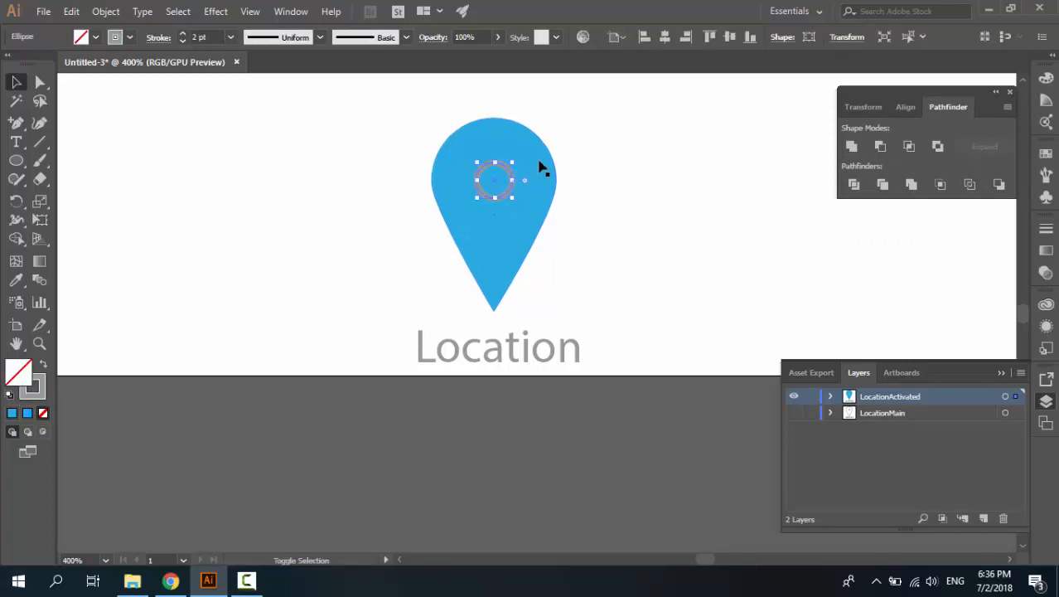
pyautogui.keyDown('shift'); pyautogui.click(512, 126); pyautogui.keyUp('shift')
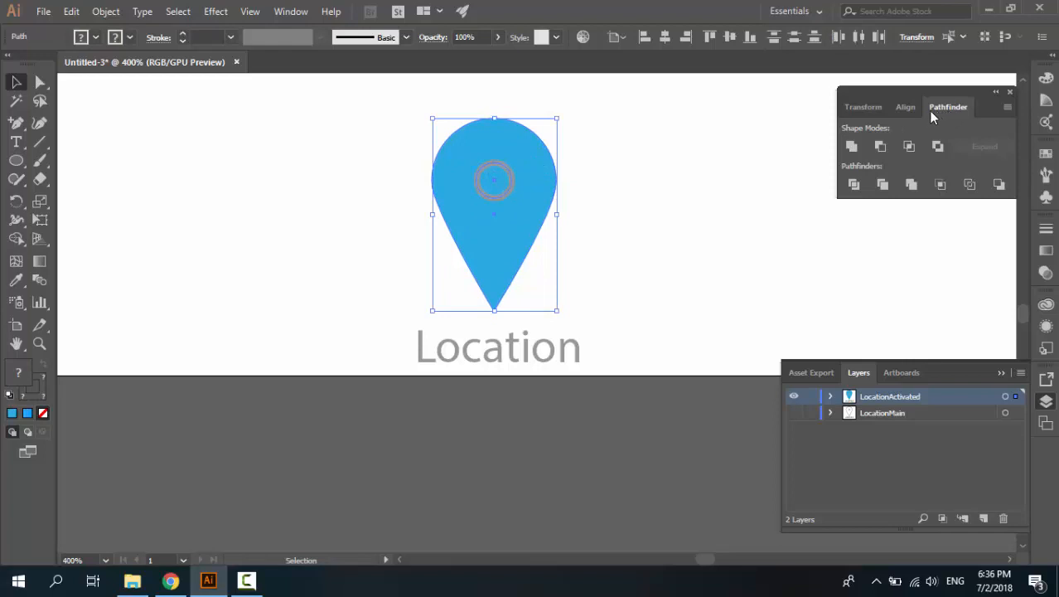
pyautogui.click(869, 106)
pyautogui.click(909, 108)
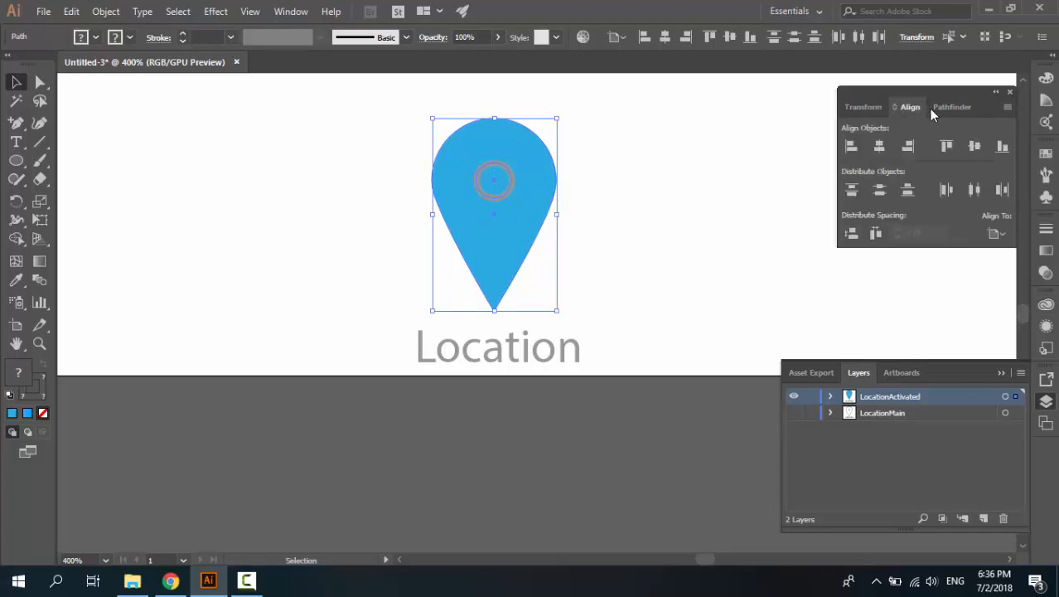
pyautogui.click(946, 108)
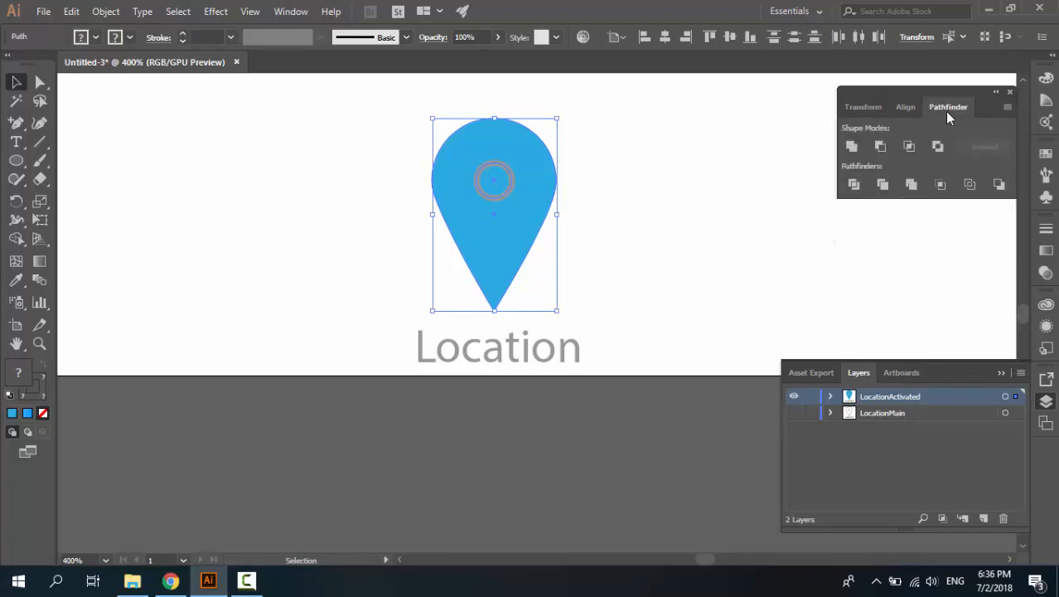
pyautogui.click(882, 147)
pyautogui.click(627, 216)
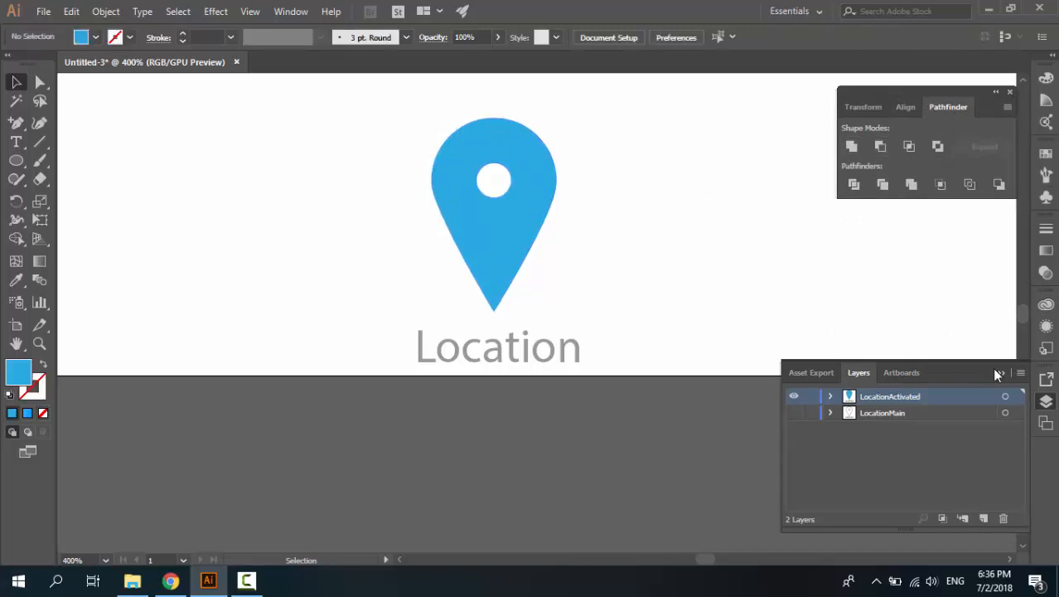
# Fill the "Location" label on LocationActivated with the same light blue as the pin
pyautogui.click(452, 353)
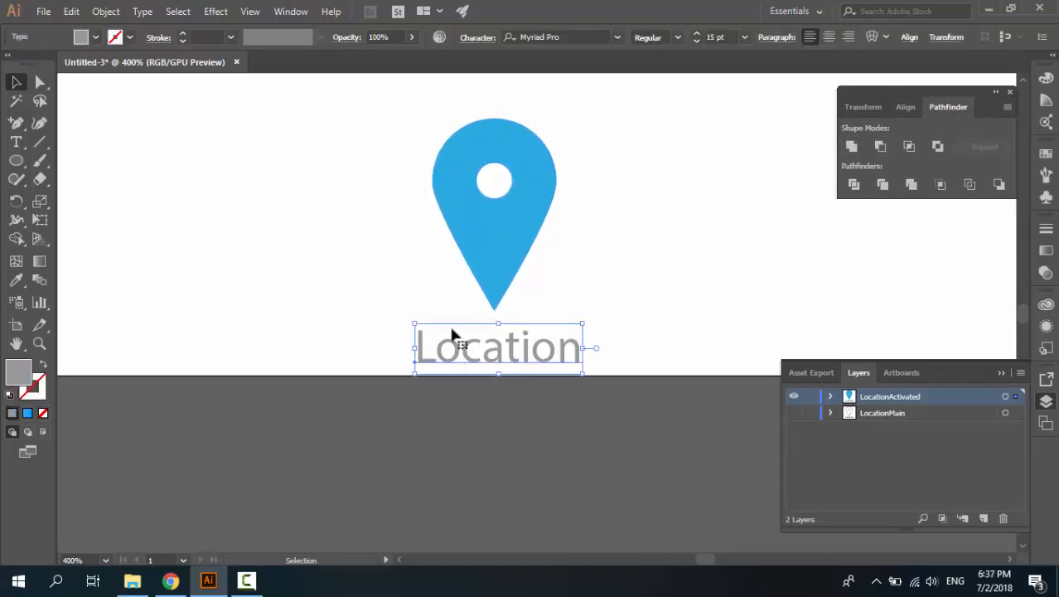
pyautogui.click(84, 38)
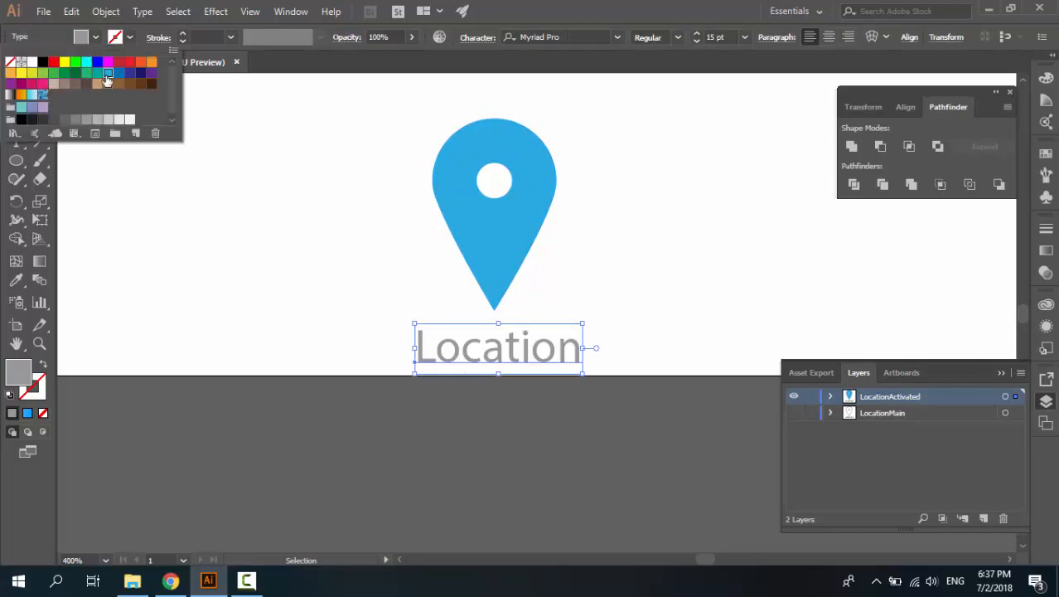
pyautogui.click(105, 81)
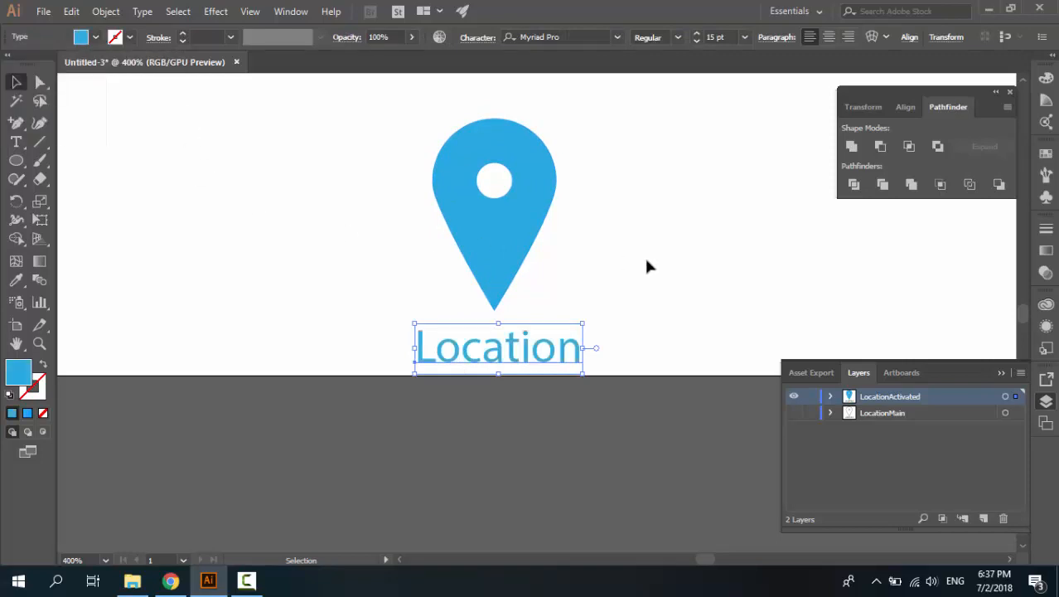